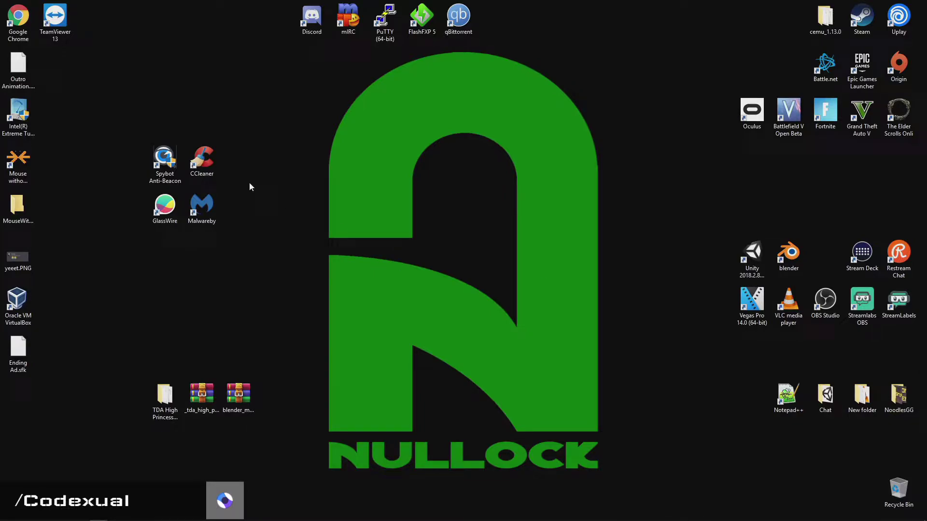
- Launch System Configuration by searching msconfig from the Start menu
left_click(200, 196)
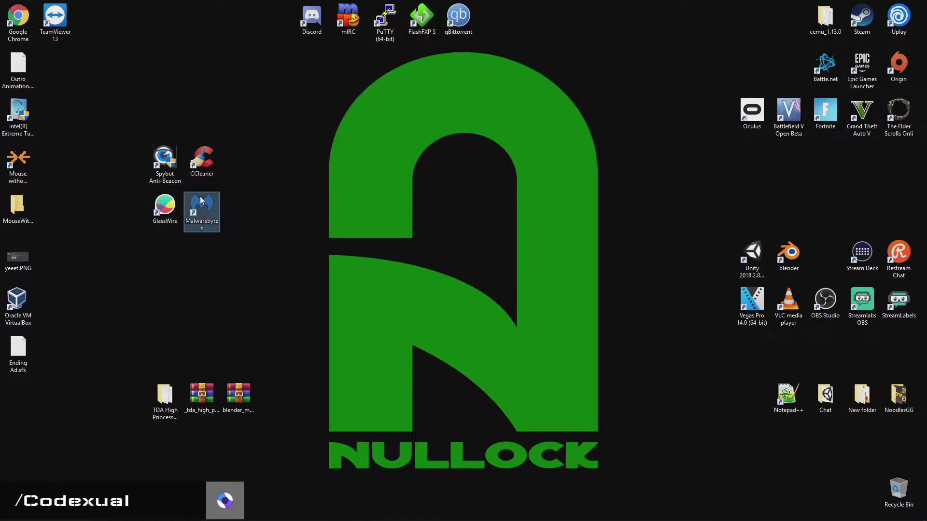
left_click(246, 239)
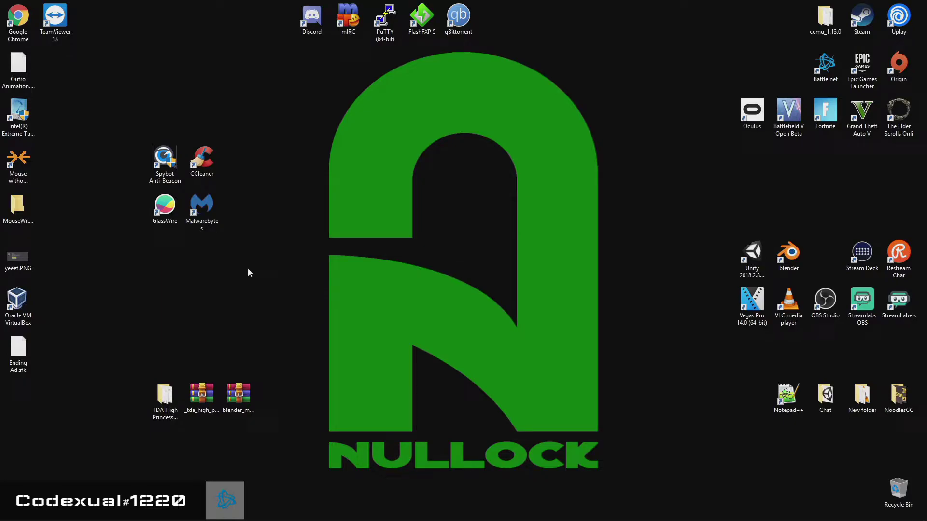
key("super")
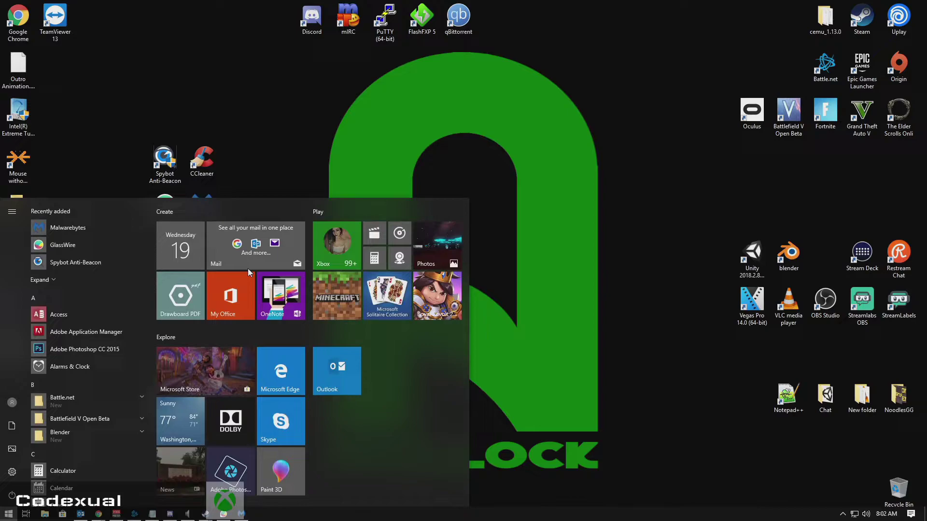
type("msc")
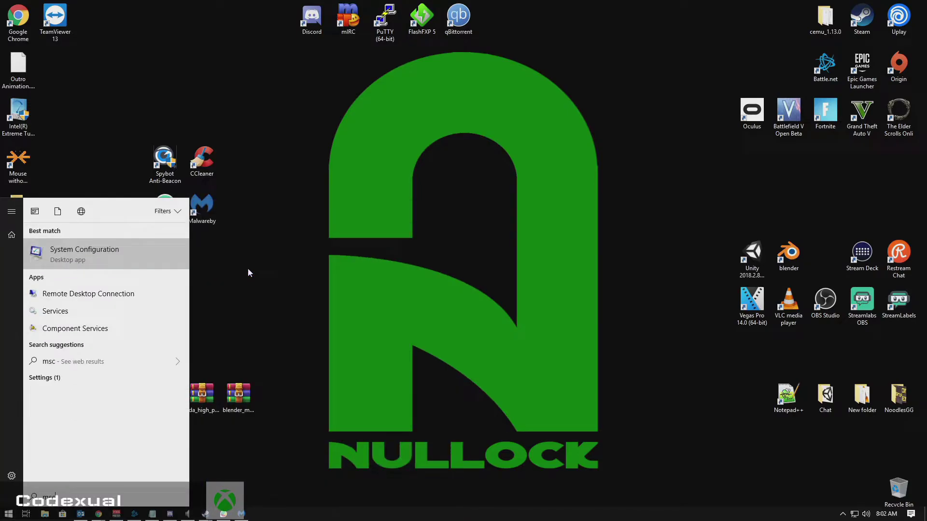
type("onfig")
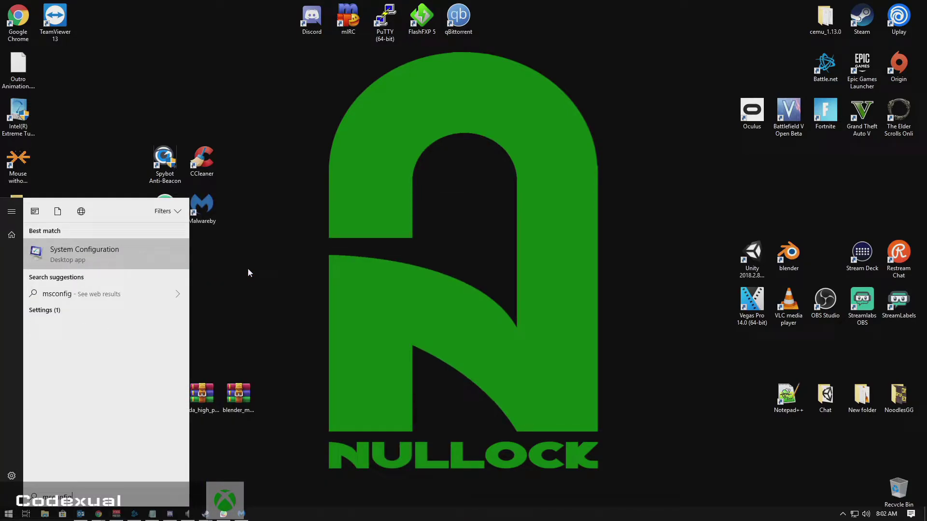
left_click(59, 255)
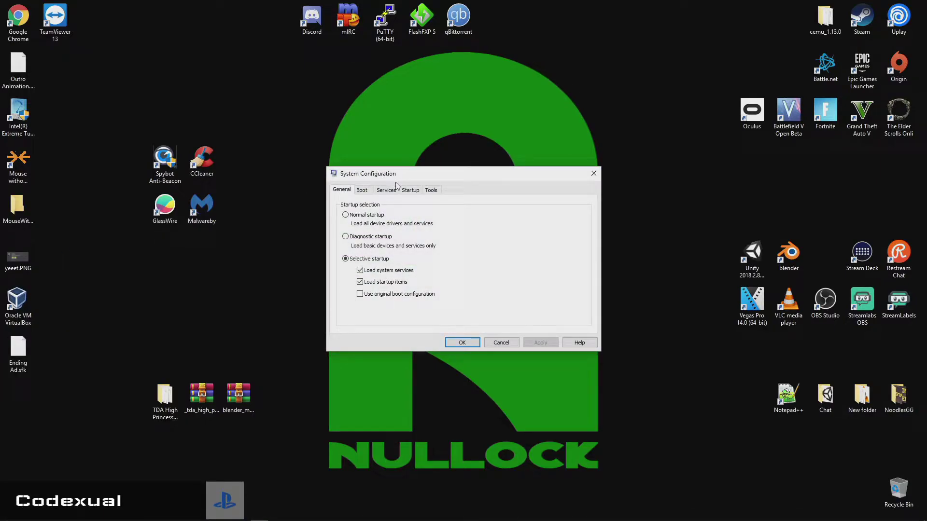
- Look through the Startup, Boot and General tabs, ending on the Services list
left_click(412, 192)
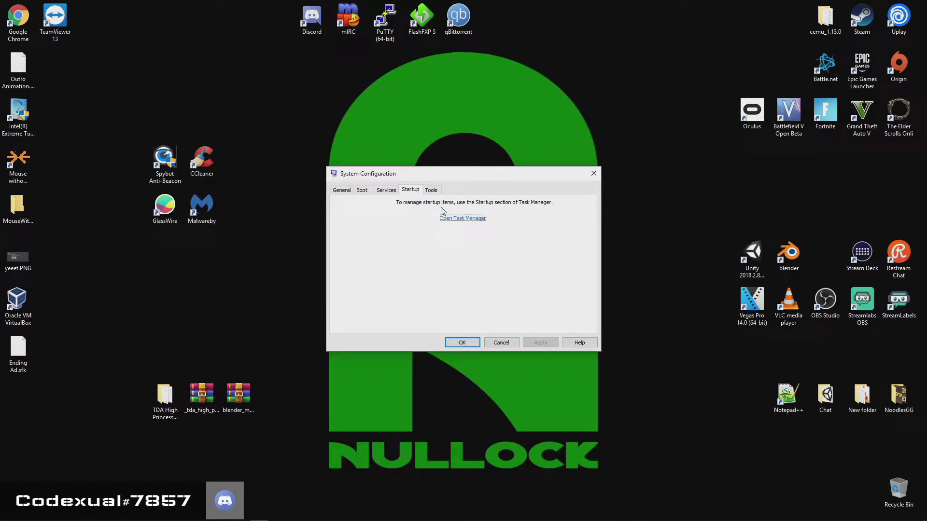
left_click(362, 191)
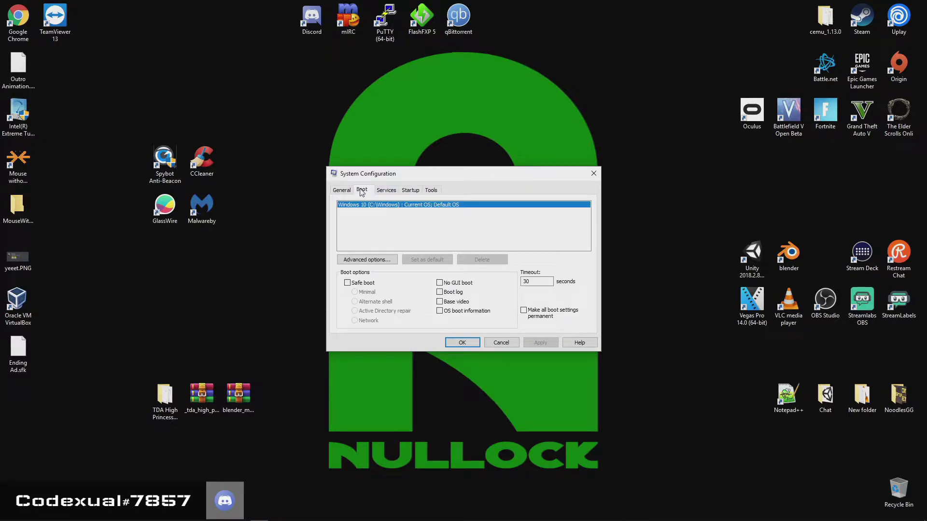
left_click(348, 192)
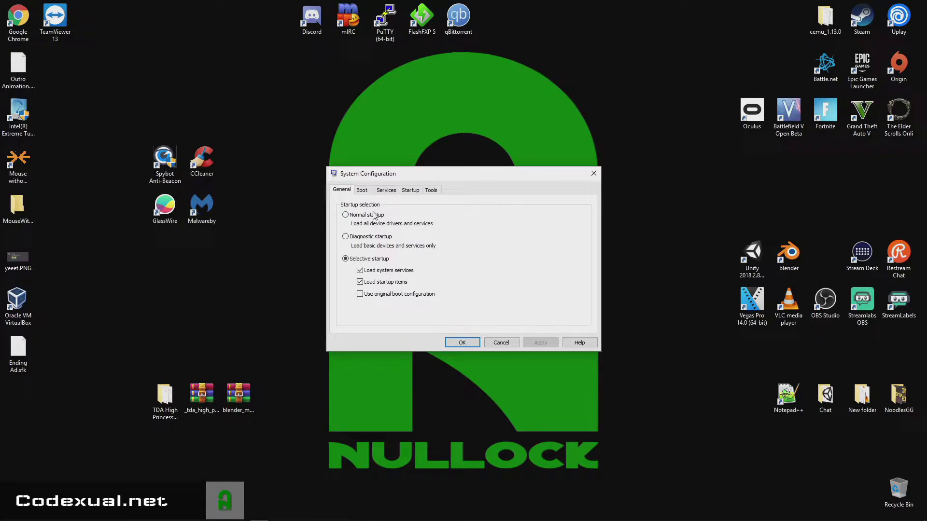
left_click(367, 191)
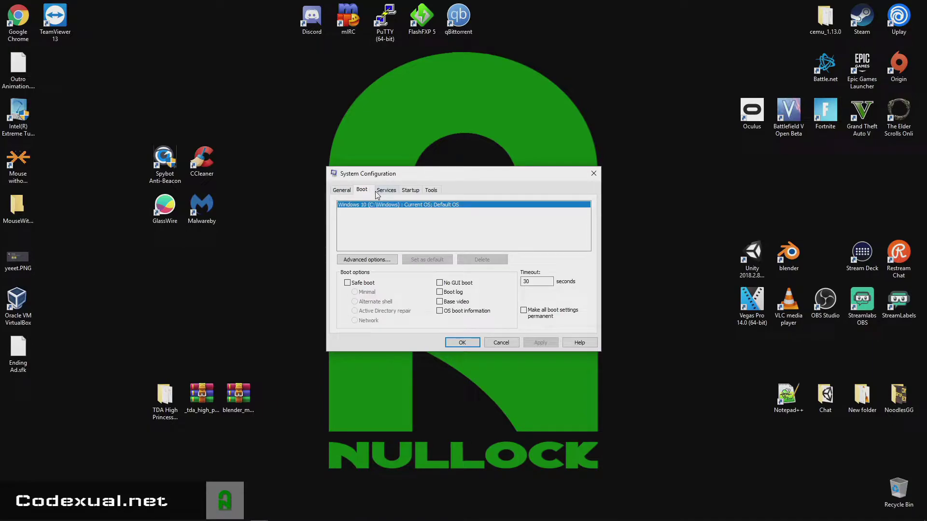
left_click(386, 192)
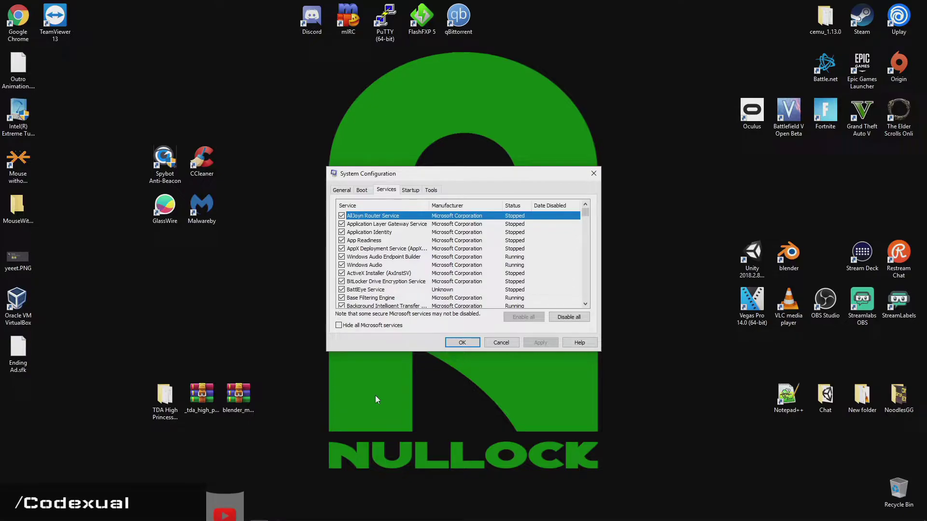
- Launch Task Manager from the taskbar and place it left of System Configuration
left_click(365, 516)
right_click(365, 516)
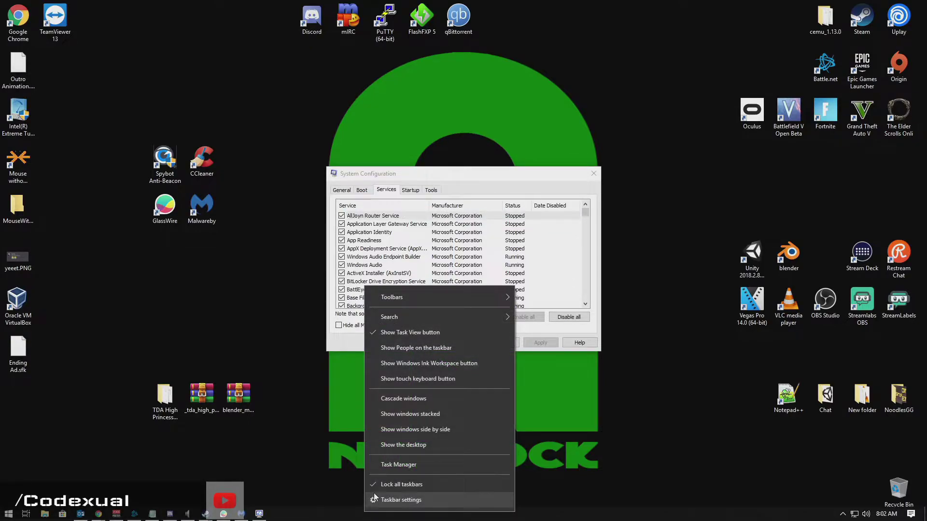
left_click(383, 467)
left_click_drag(309, 123, 129, 105)
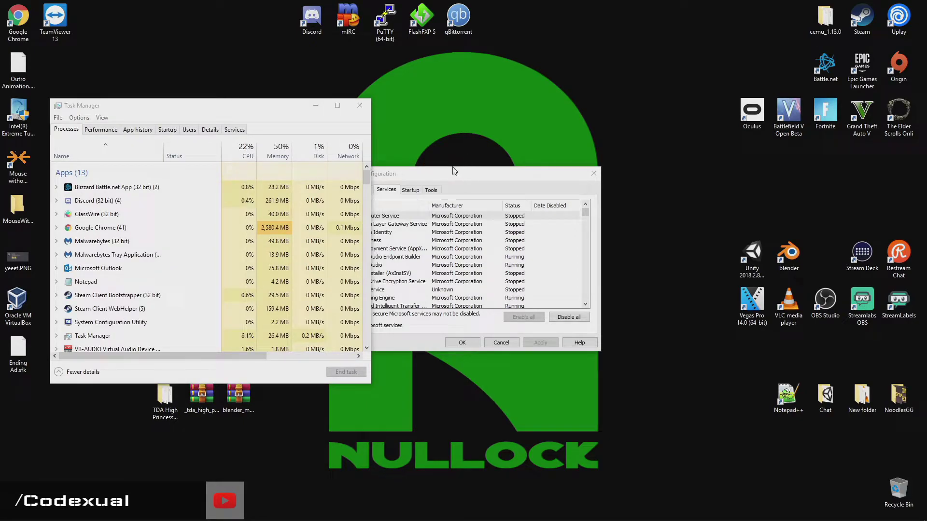
left_click_drag(457, 172, 522, 153)
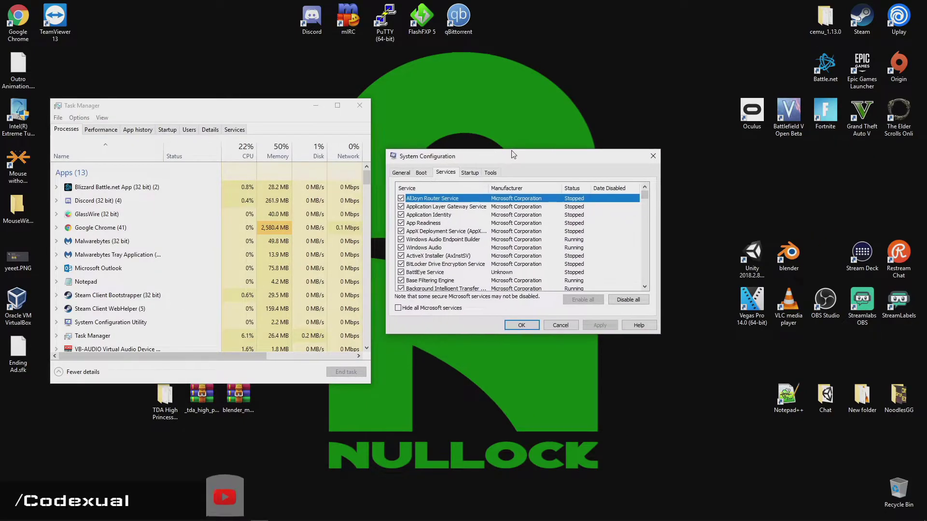
- Sort the services by Status and scroll through both the services and process lists
left_click(578, 186)
scroll(581, 217, "down", 10)
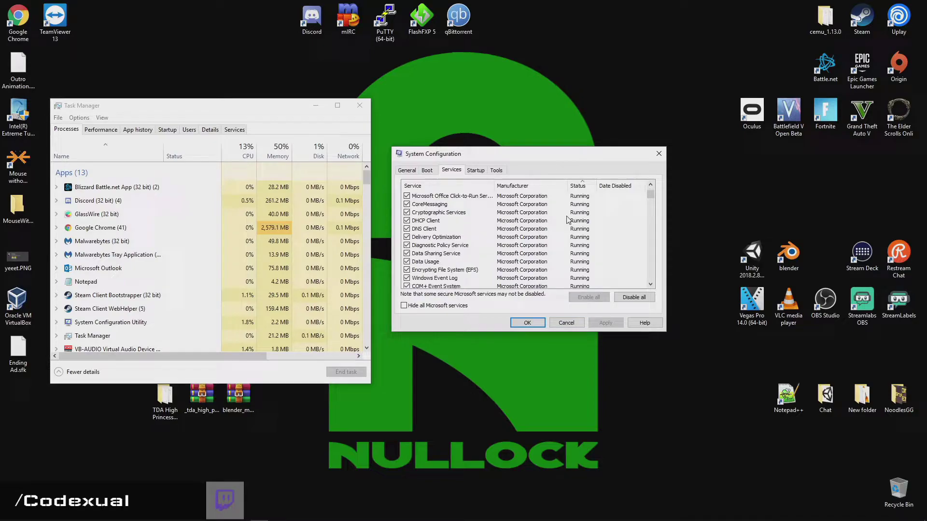
scroll(567, 219, "down", 5)
scroll(210, 272, "down", 4)
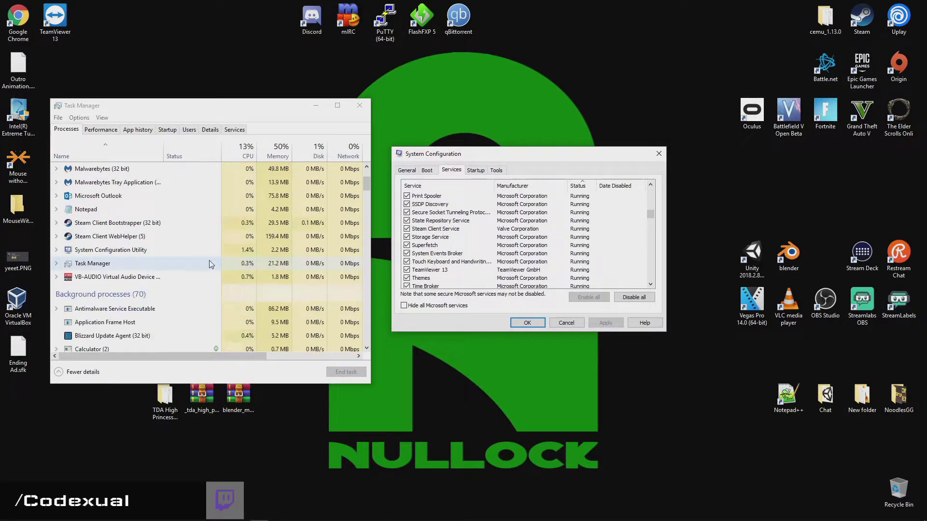
scroll(210, 272, "up", 1)
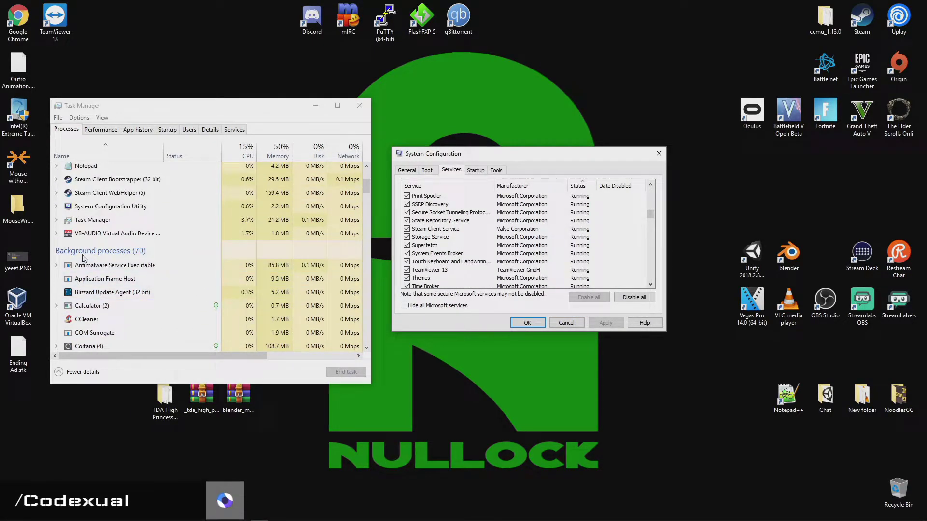
left_click(95, 251)
scroll(94, 253, "down", 9)
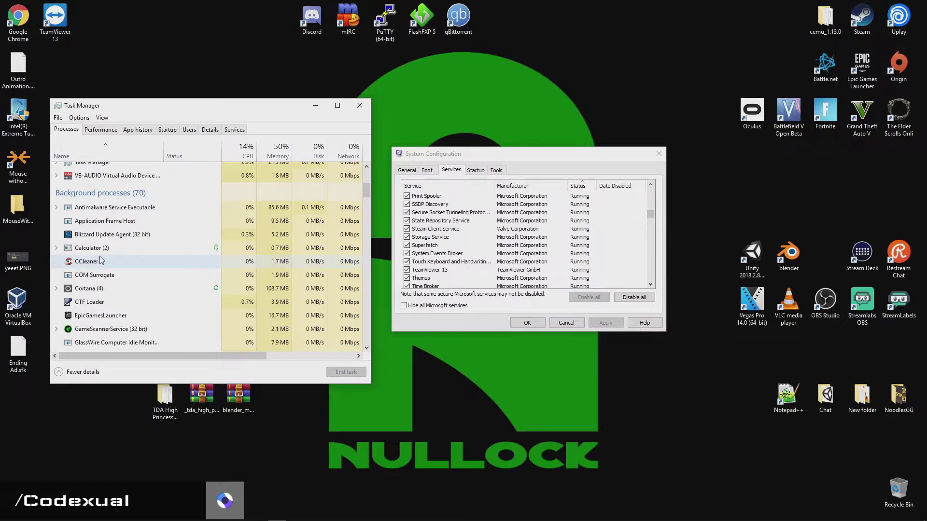
scroll(102, 261, "down", 12)
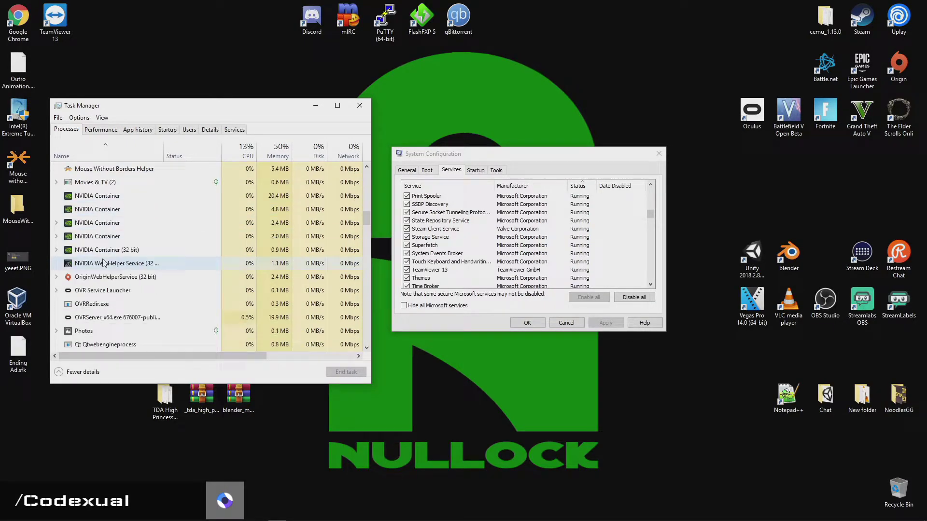
scroll(103, 262, "down", 8)
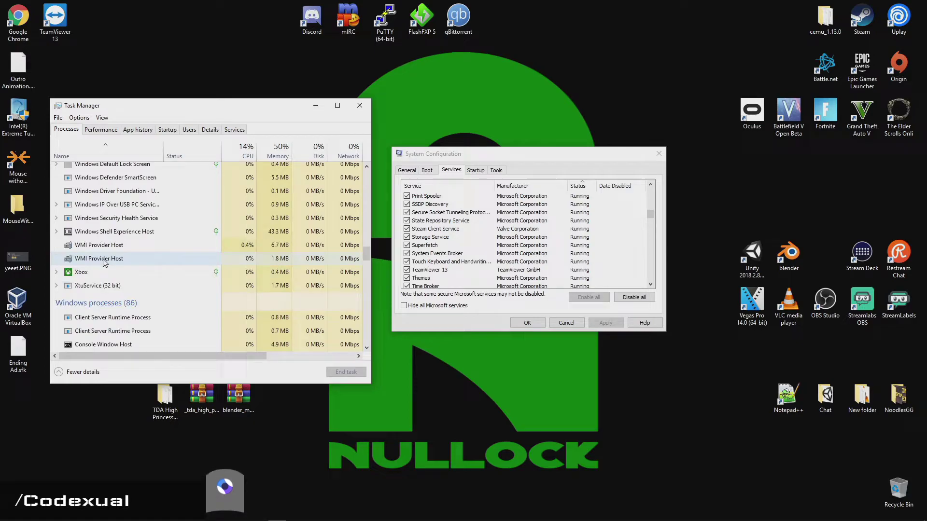
scroll(105, 263, "down", 3)
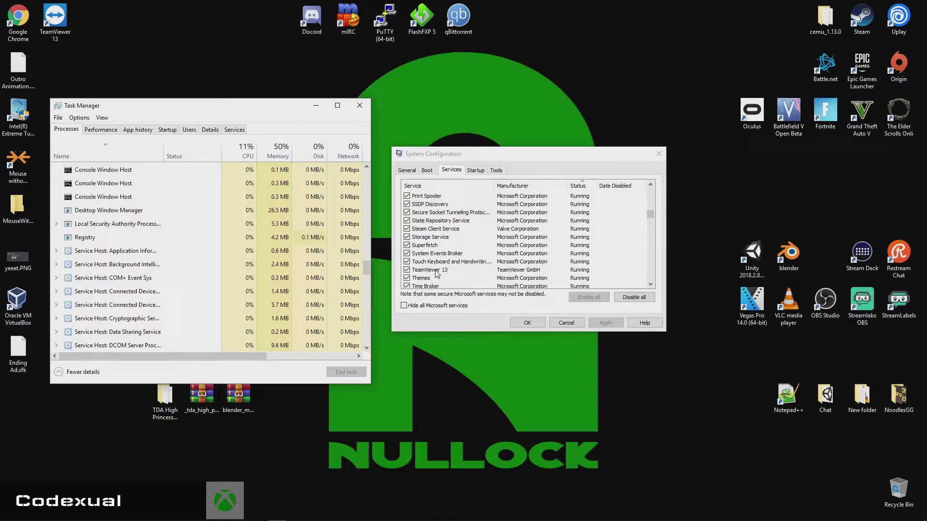
scroll(459, 248, "down", 6)
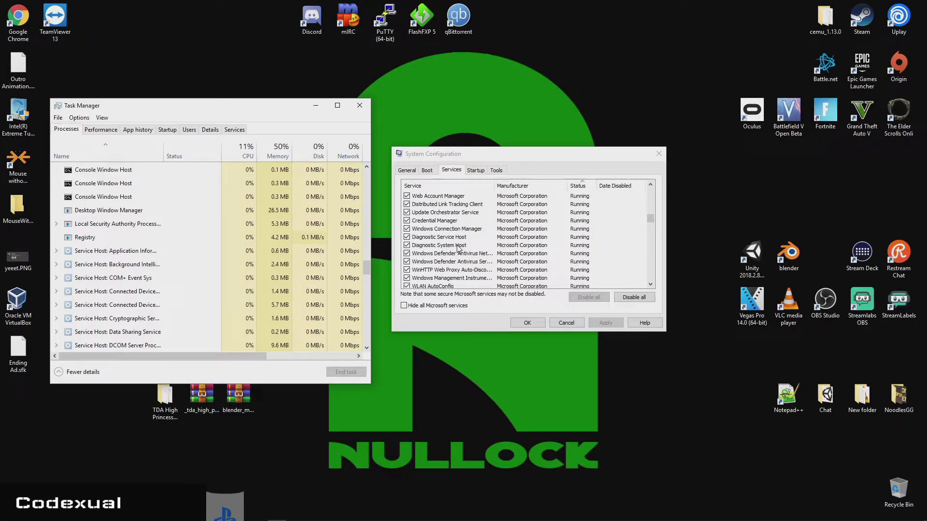
scroll(458, 248, "down", 10)
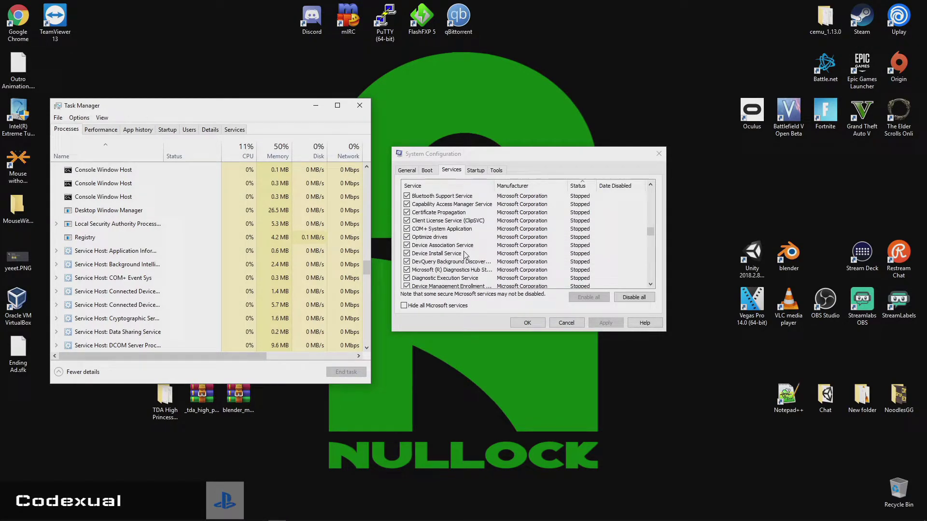
scroll(466, 256, "up", 10)
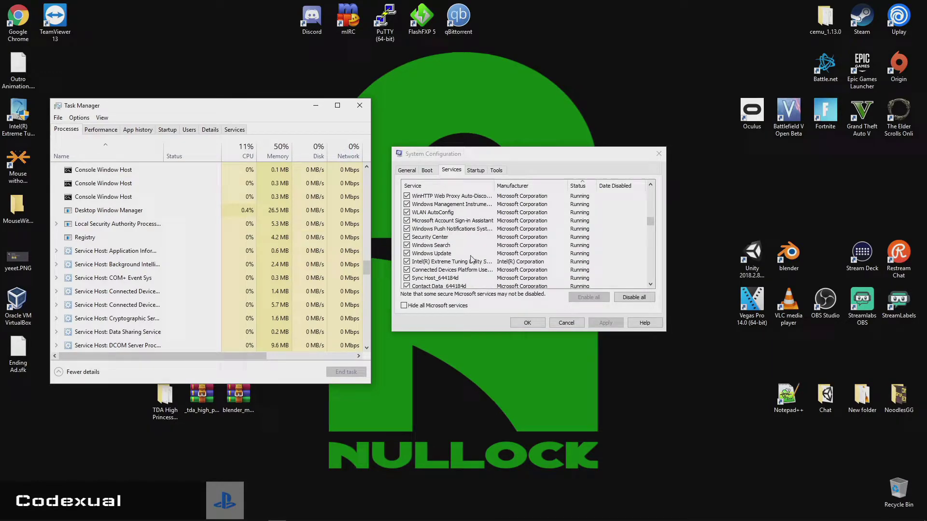
- Hide Microsoft services to review only the third-party services
left_click(414, 307)
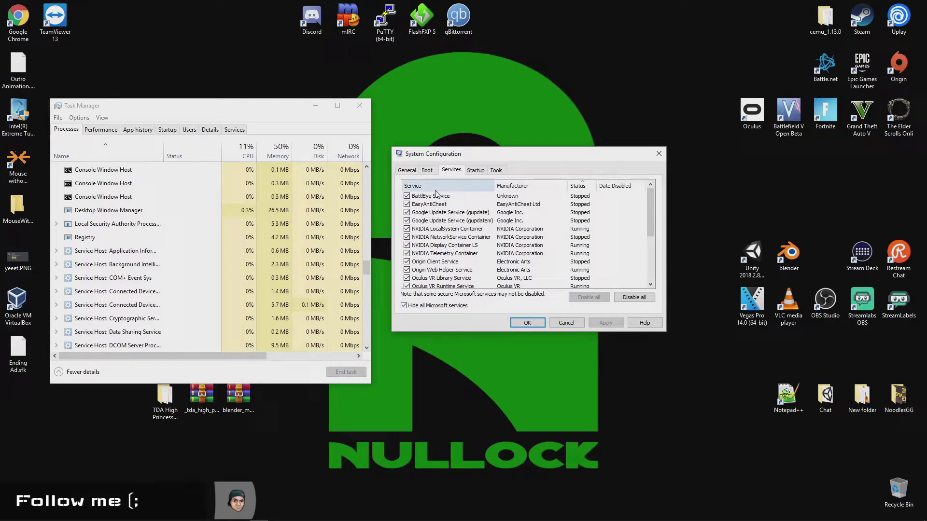
scroll(436, 205, "down", 4)
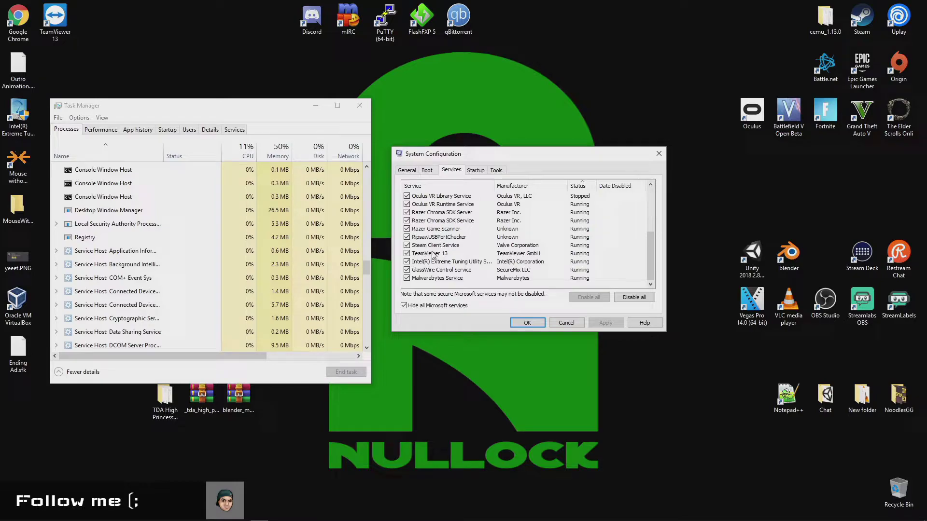
scroll(440, 247, "up", 4)
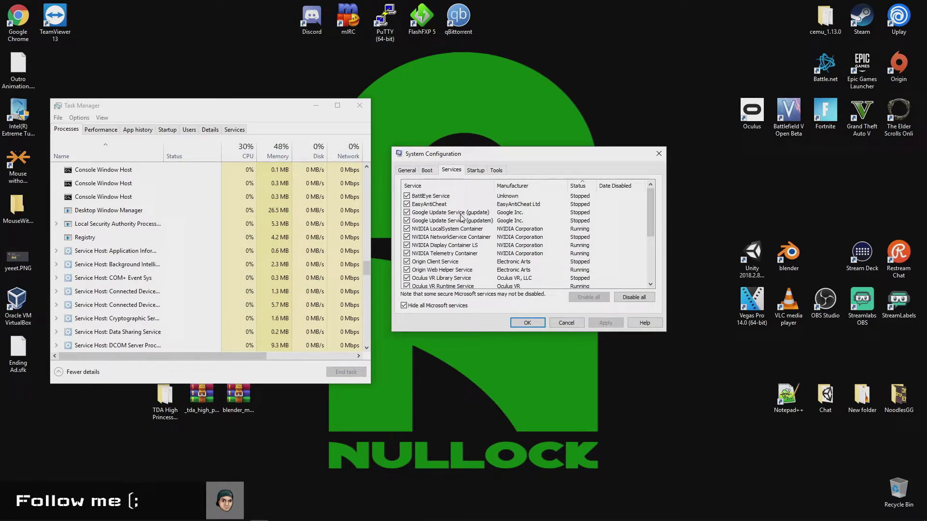
scroll(461, 217, "down", 4)
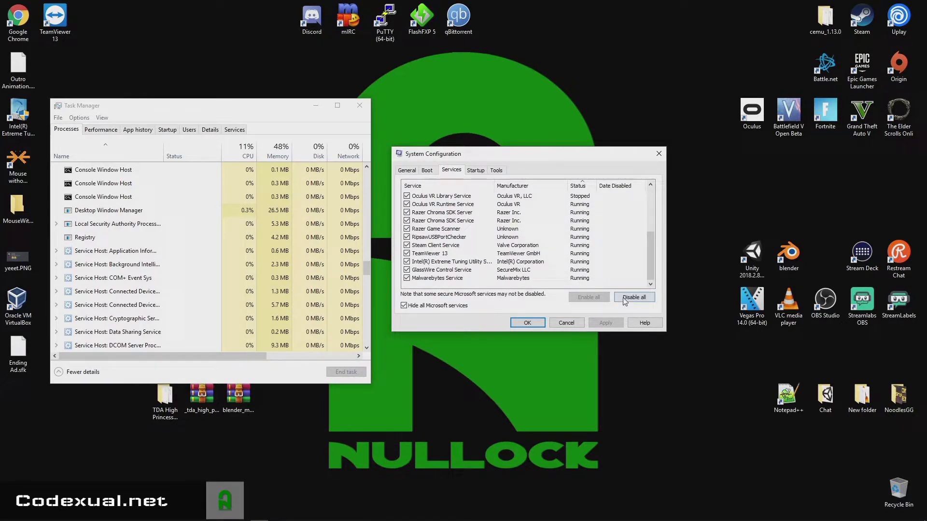
left_click_drag(646, 269, 652, 230)
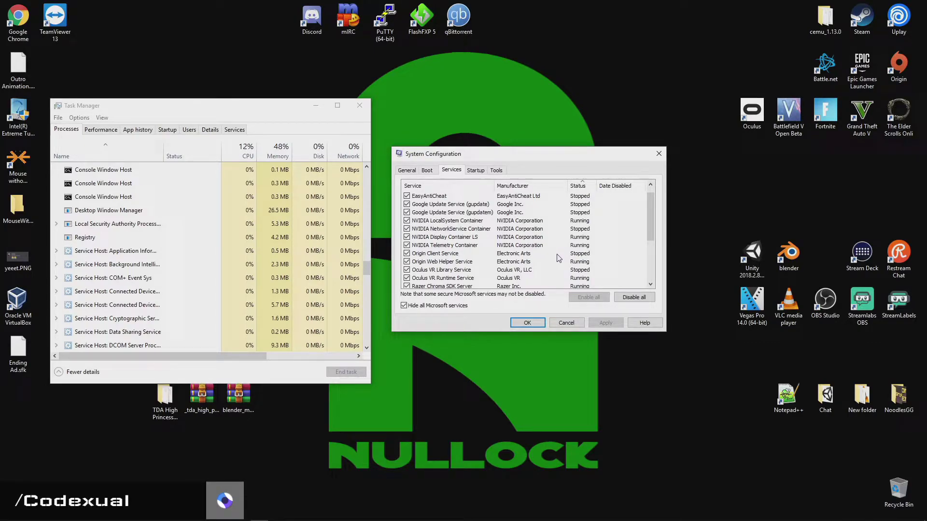
scroll(558, 258, "down", 3)
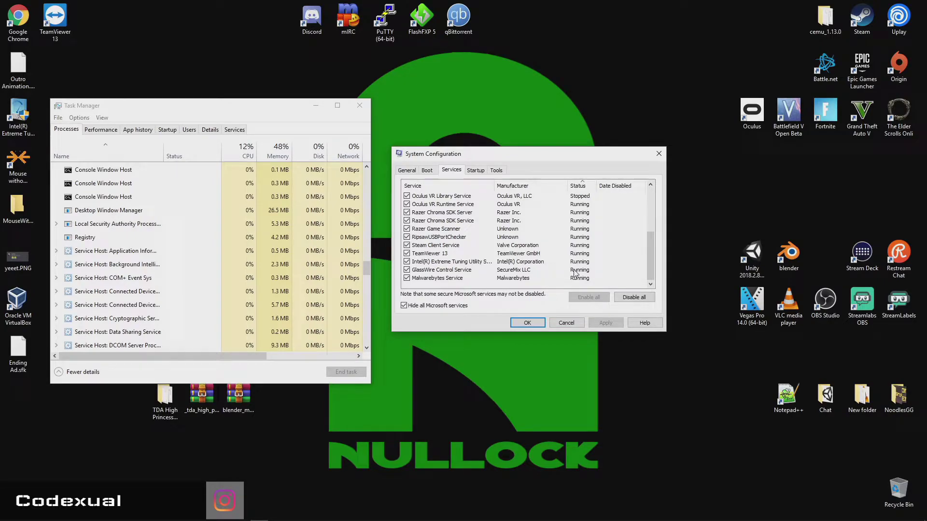
- Bring Microsoft services back and scroll through the complete services list
left_click(404, 307)
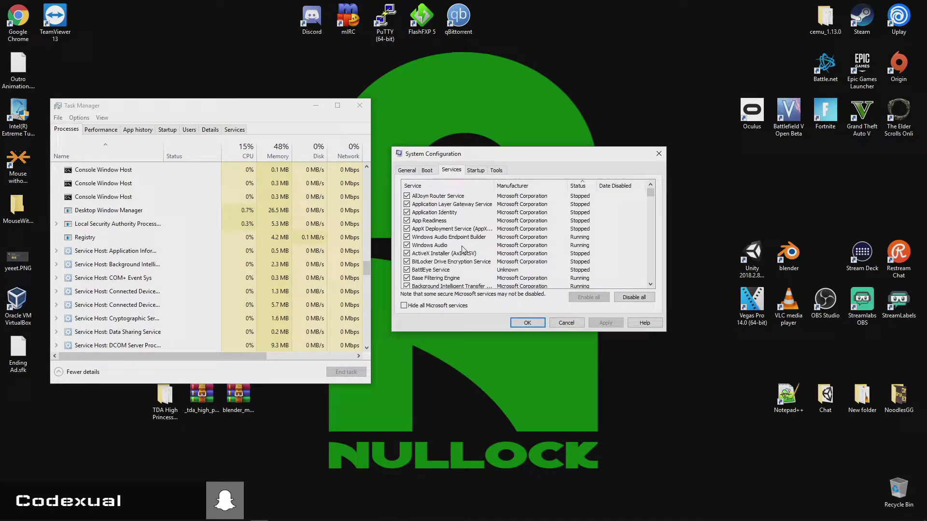
scroll(462, 249, "down", 10)
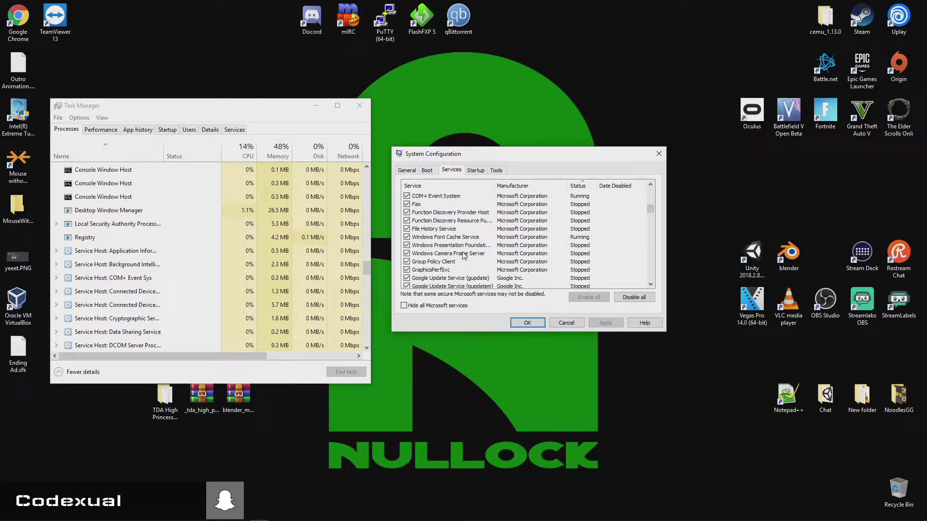
scroll(462, 255, "down", 3)
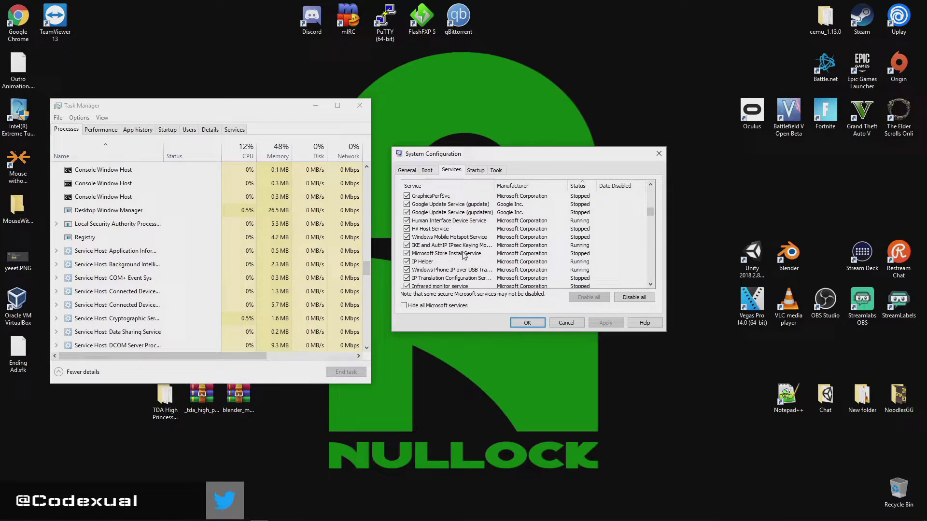
scroll(463, 255, "down", 8)
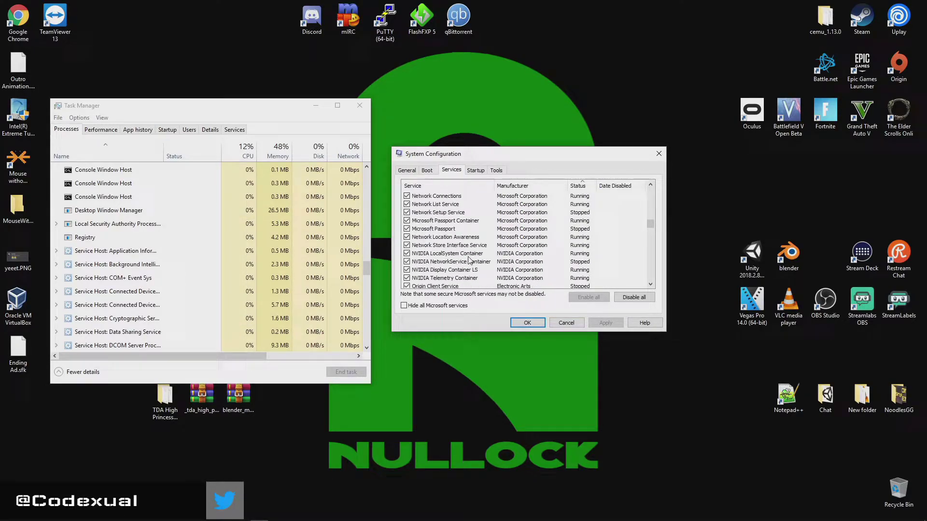
scroll(468, 261, "down", 3)
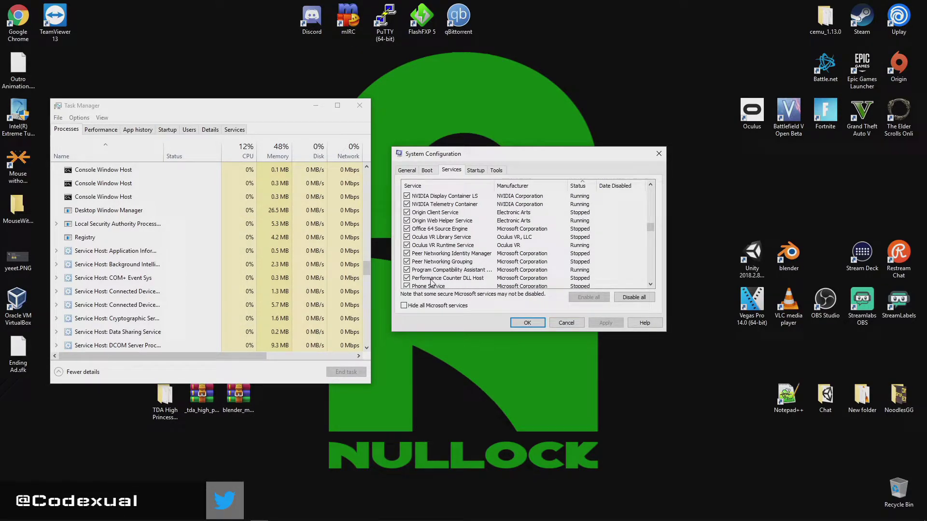
- Flip between System Configuration's Services and Startup tabs, then show Task Manager's startup apps
left_click(474, 170)
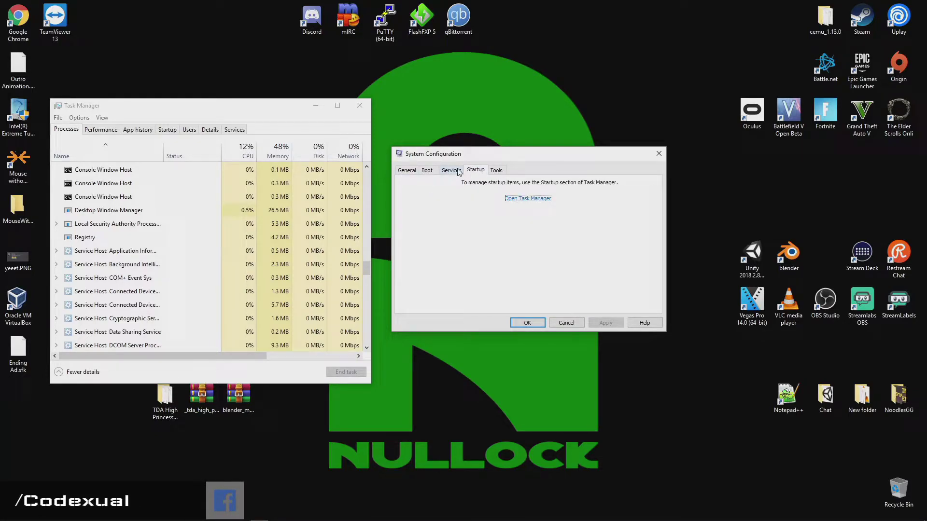
left_click(458, 172)
left_click(479, 171)
left_click(453, 172)
left_click(469, 172)
left_click(166, 130)
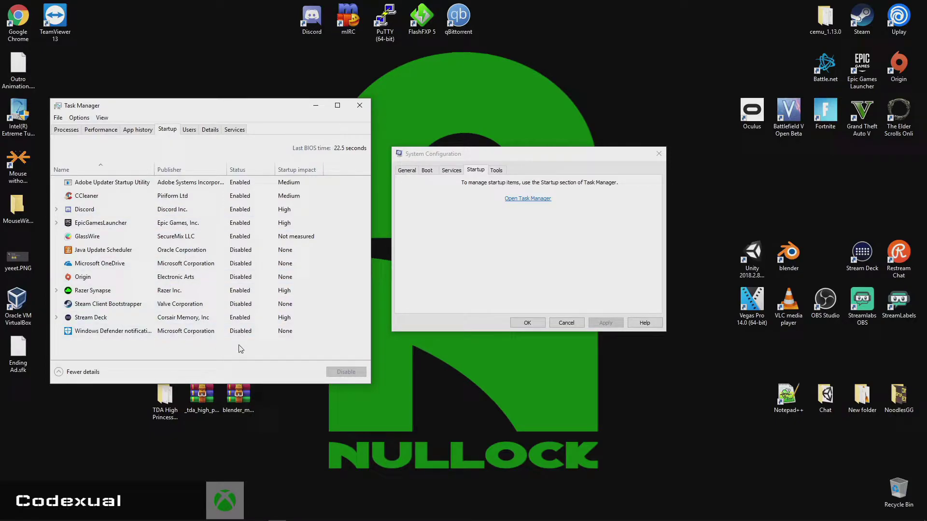
- Disable Stream Deck at startup, then enable it again
left_click(169, 320)
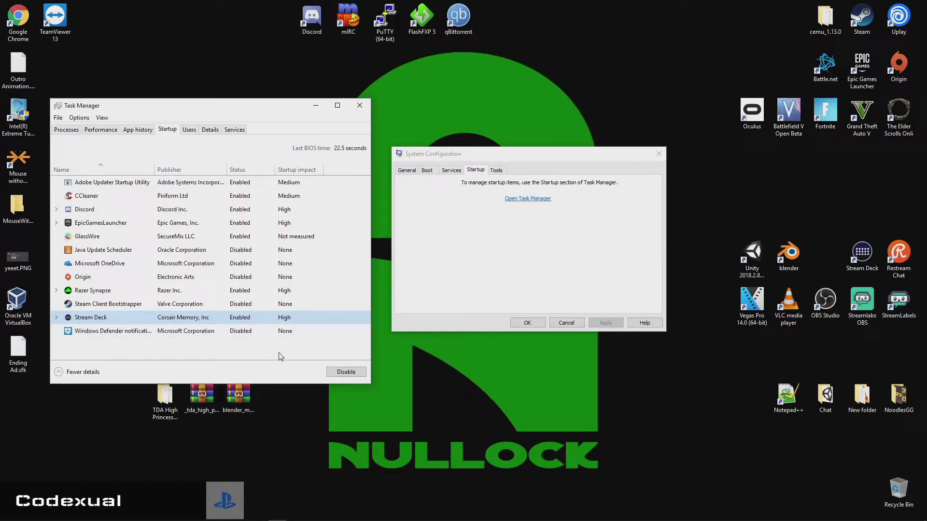
left_click(346, 374)
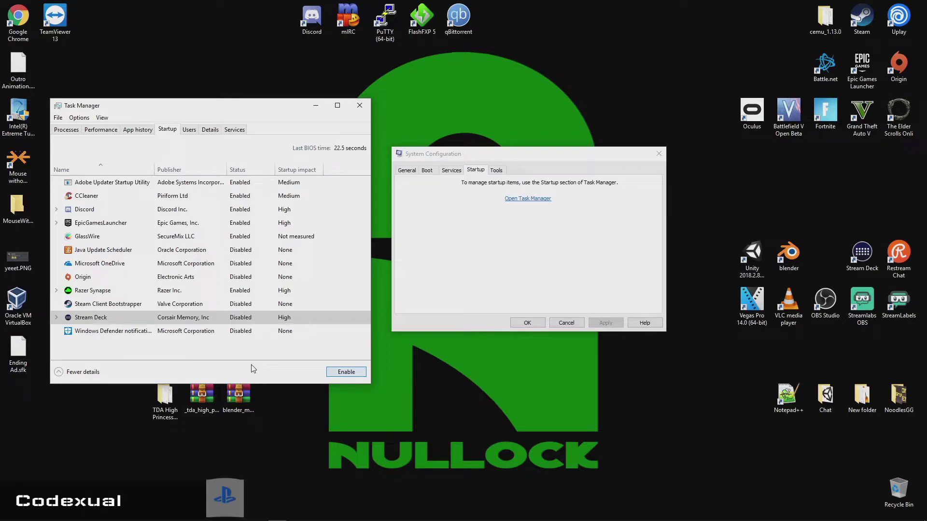
left_click(338, 372)
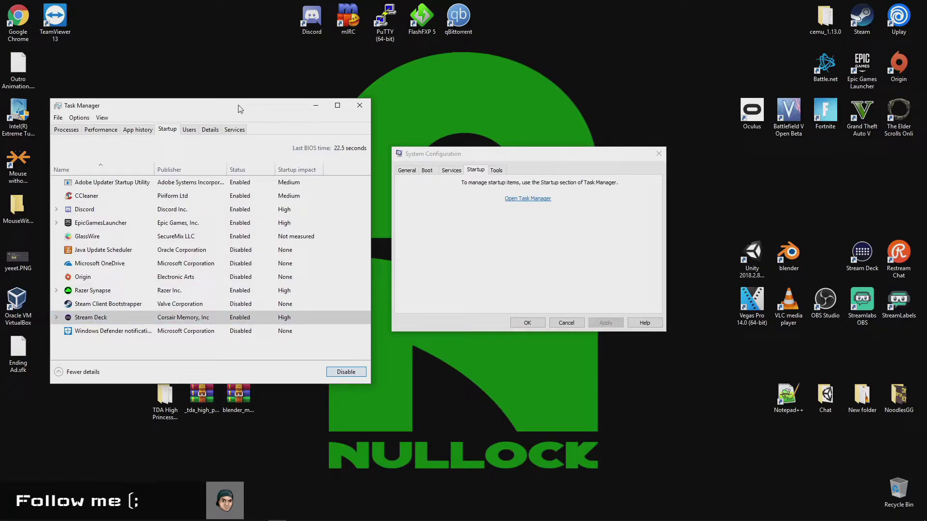
- Close Task Manager and cancel System Configuration without applying any changes
left_click_drag(240, 110, 256, 148)
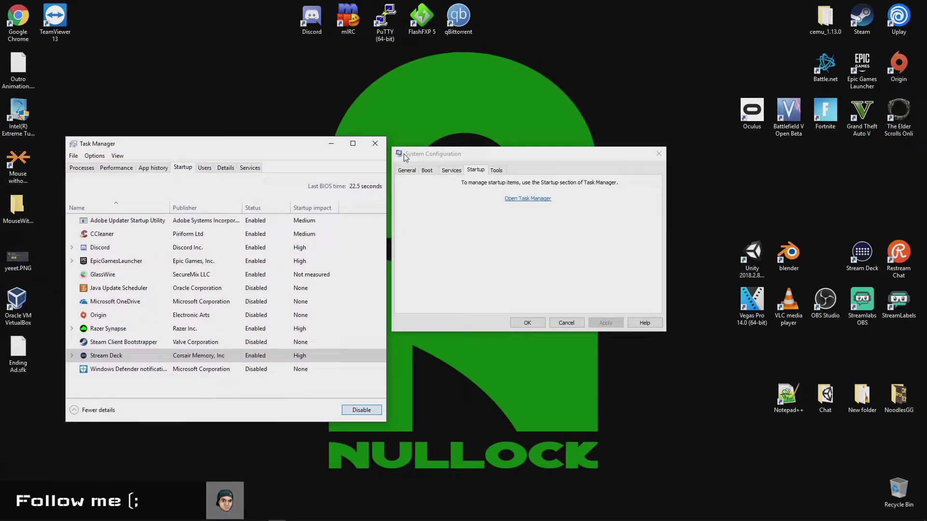
left_click_drag(406, 157, 410, 148)
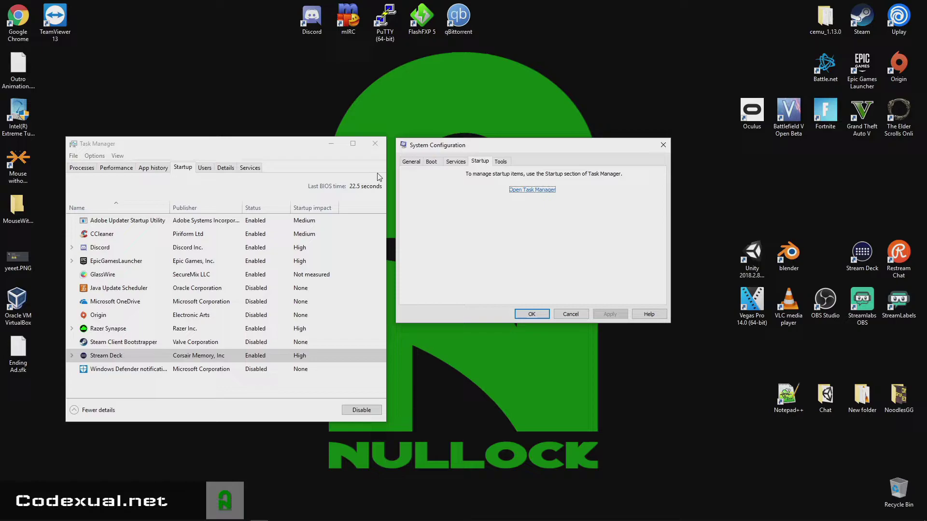
left_click(375, 144)
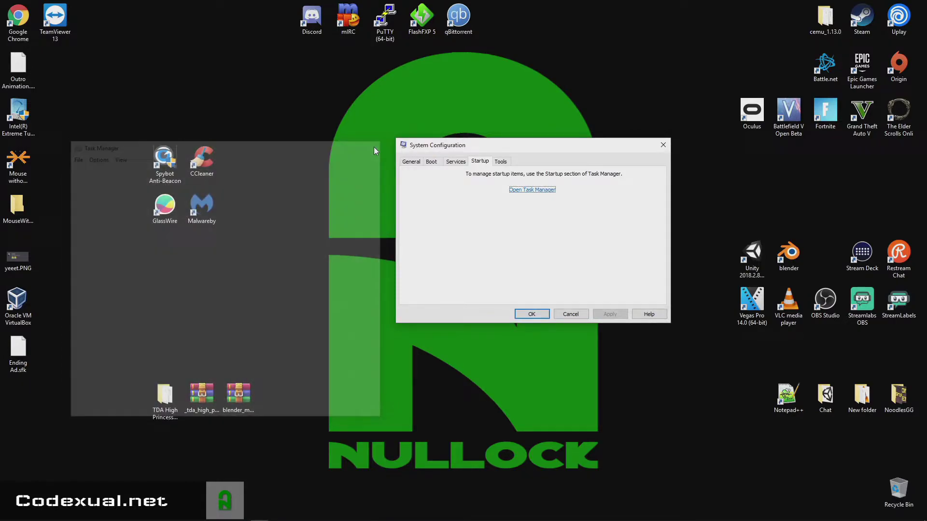
left_click(568, 315)
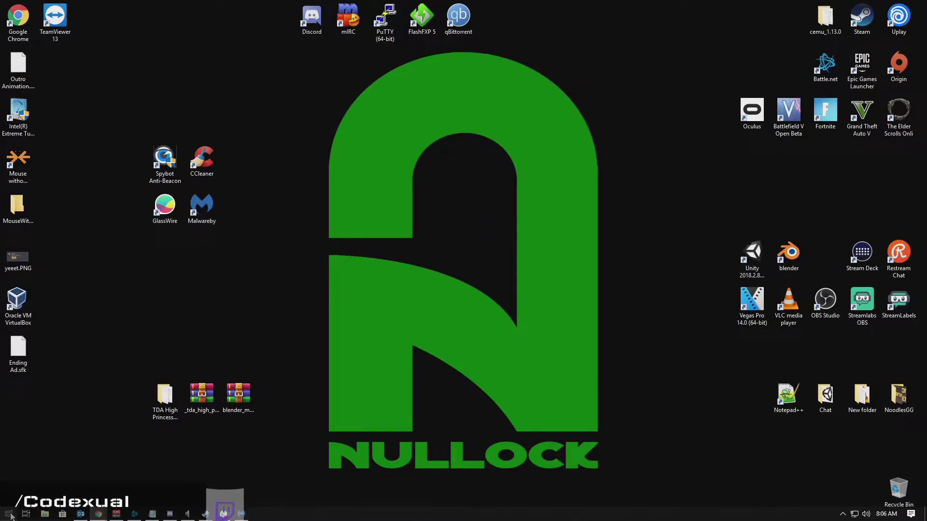
- Launch Registry Editor through a regedit search and approve the permission prompt
left_click(8, 514)
type("r")
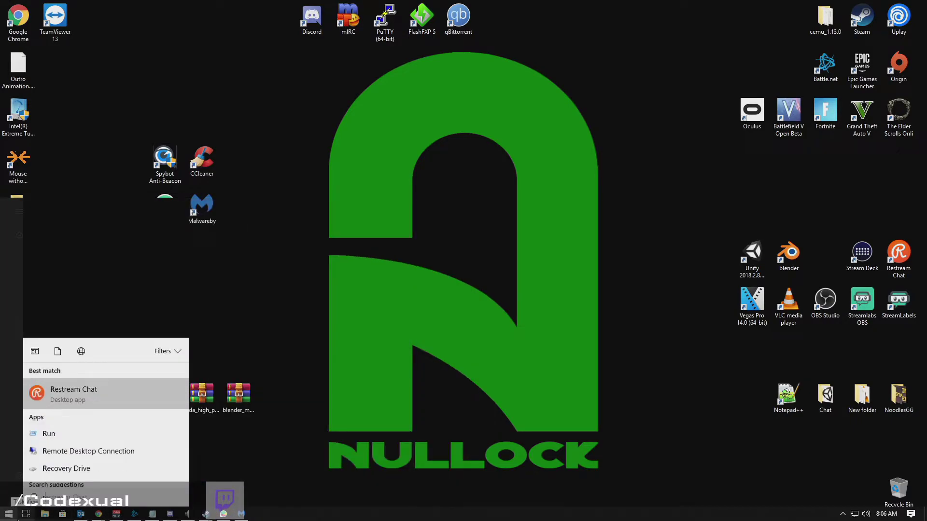
type("egedit")
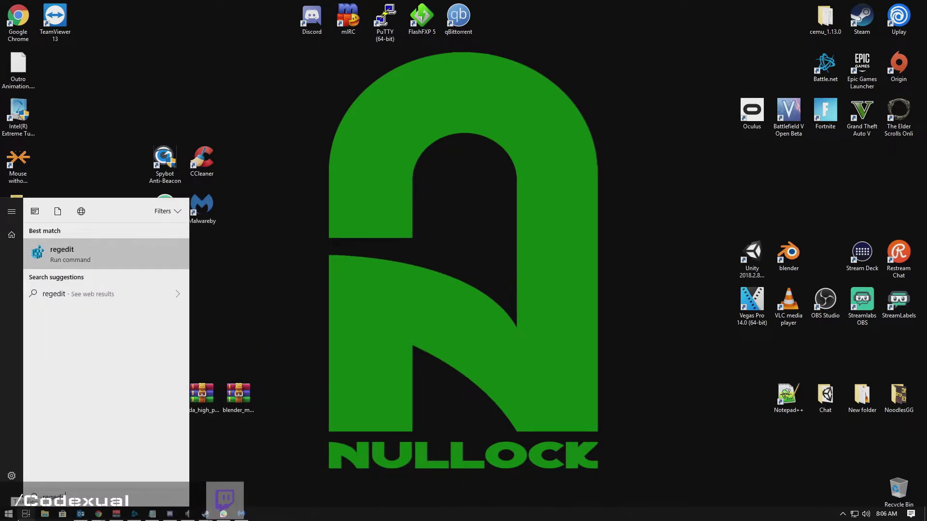
key("Return")
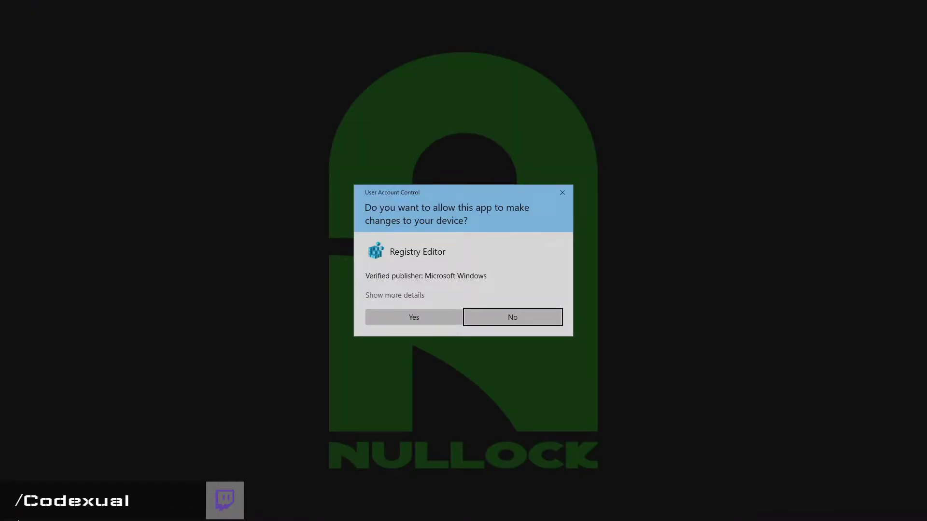
left_click(401, 321)
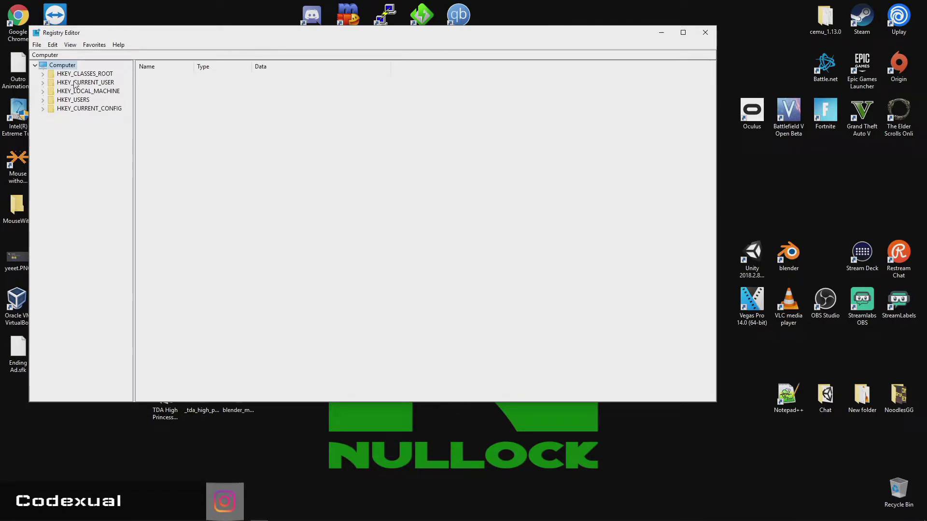
- Expand HKEY_CURRENT_USER and its Software key
left_click(43, 84)
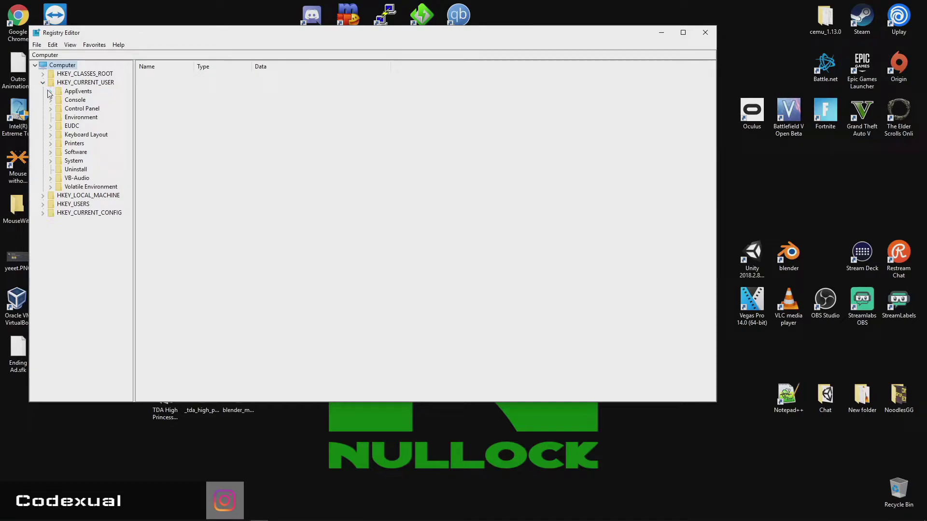
left_click(50, 161)
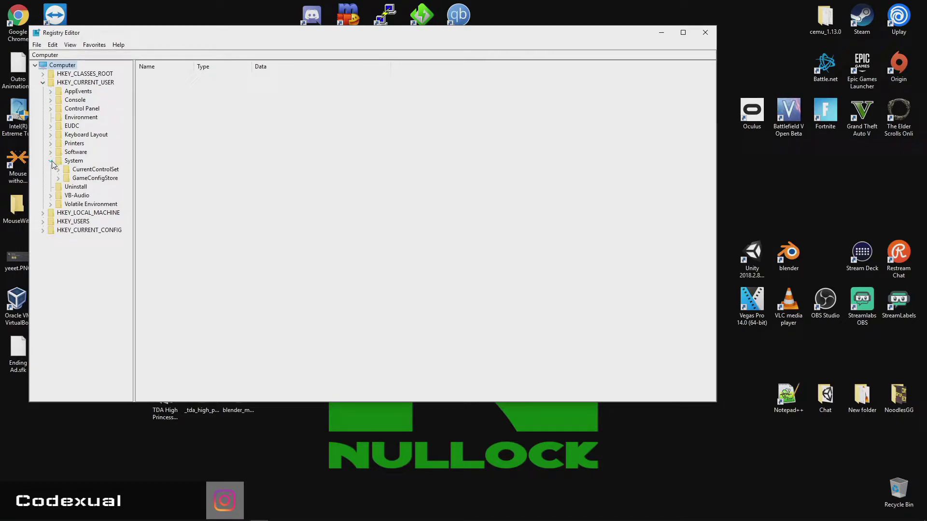
left_click(51, 161)
left_click(51, 152)
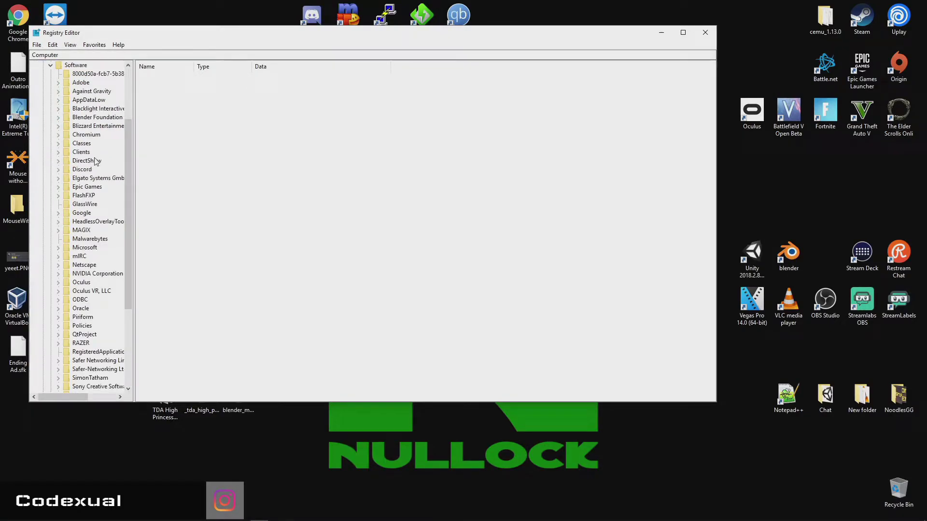
scroll(111, 204, "down", 4)
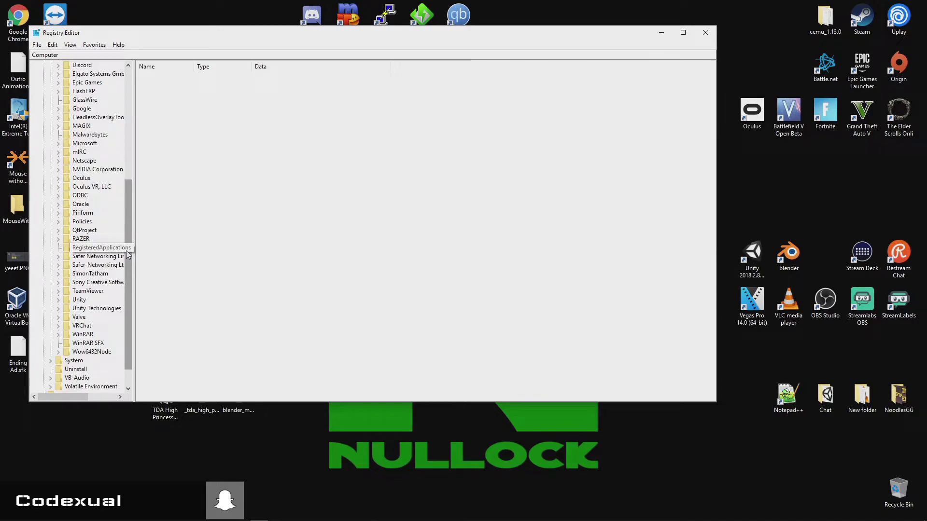
scroll(131, 251, "up", 1)
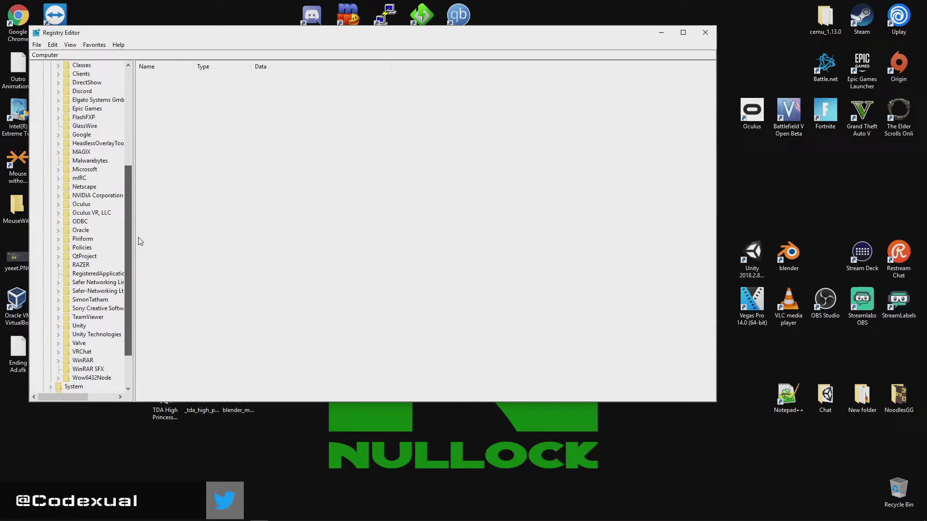
- Expand Microsoft > Windows > CurrentVersion and widen the key tree
left_click(59, 169)
scroll(68, 172, "up", 1)
scroll(119, 235, "down", 9)
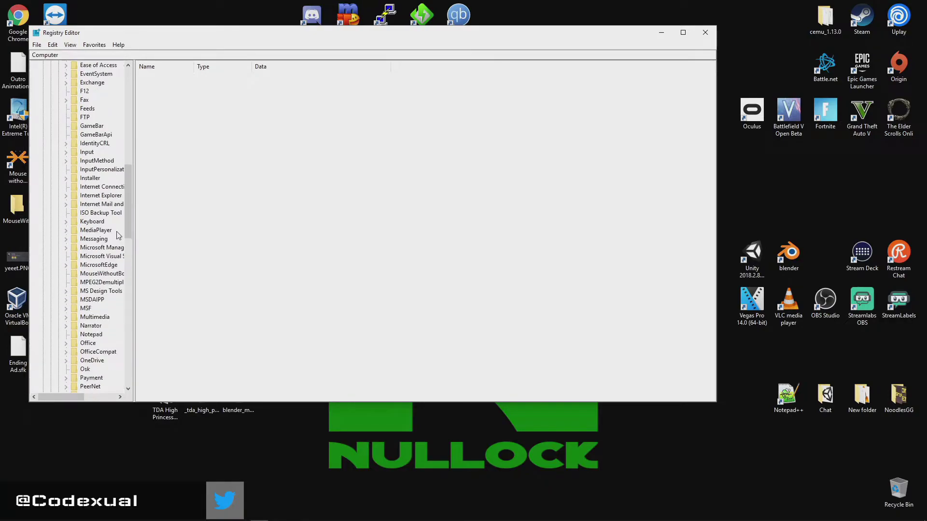
scroll(118, 235, "down", 7)
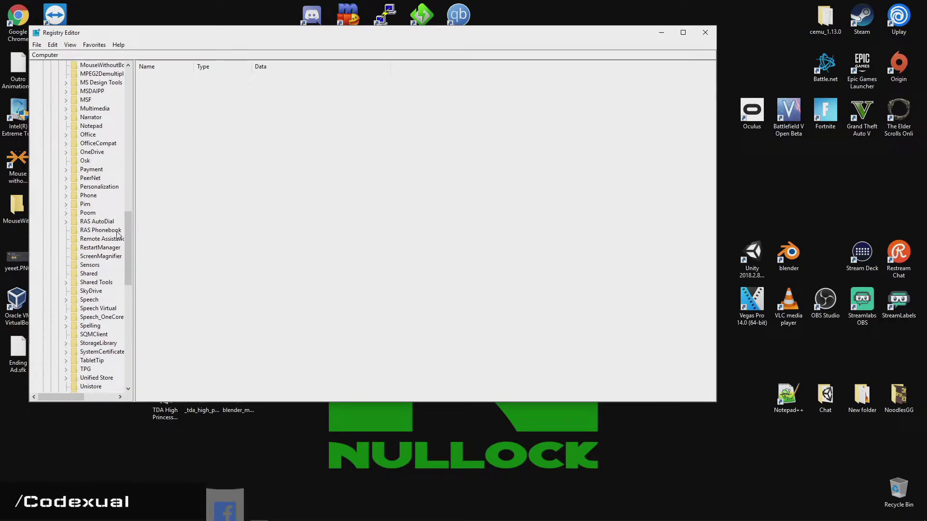
scroll(119, 233, "down", 4)
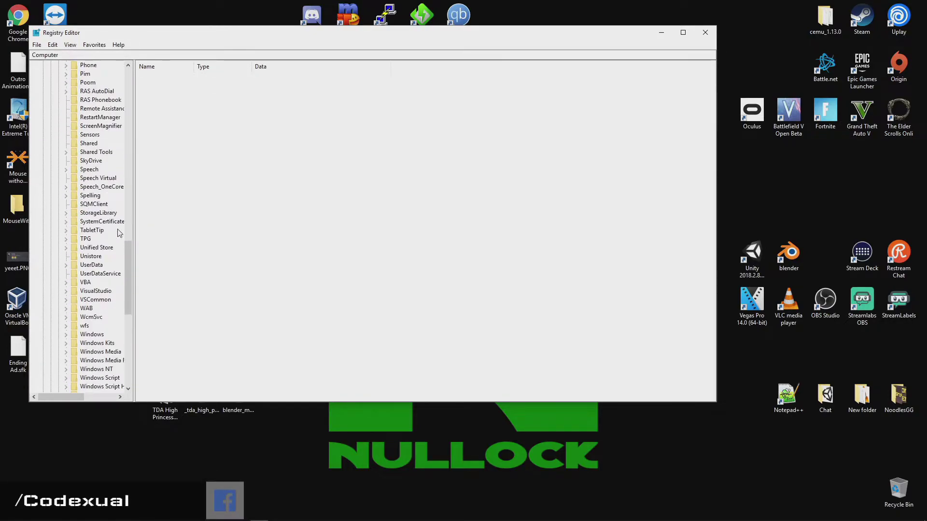
left_click(66, 335)
left_click(74, 344)
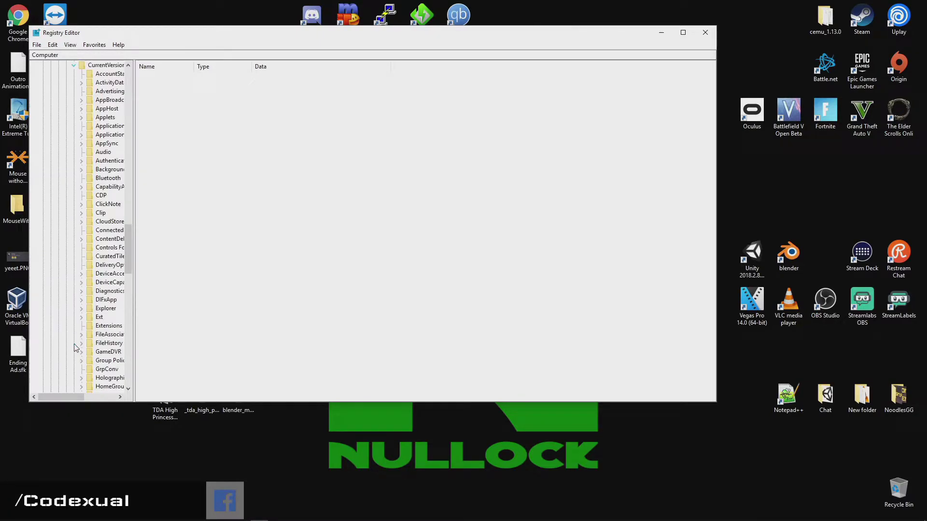
left_click_drag(133, 304, 174, 304)
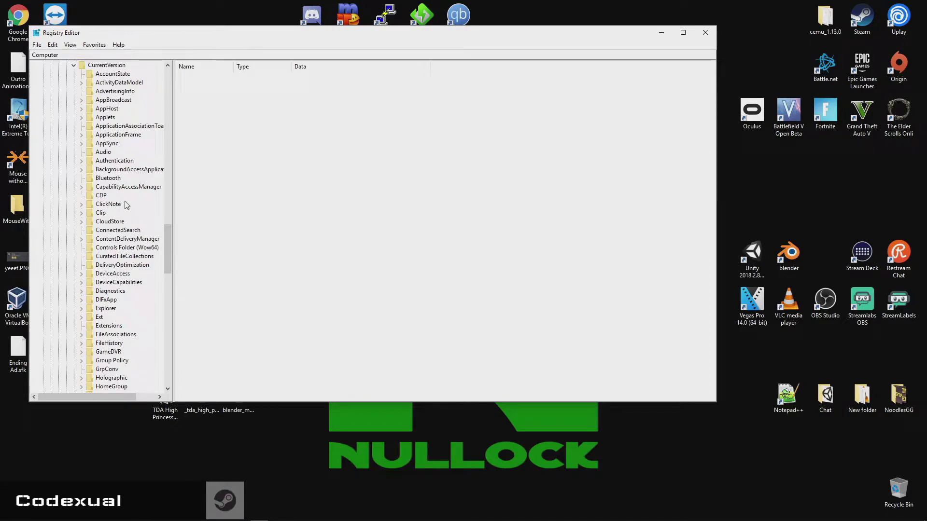
scroll(126, 205, "down", 8)
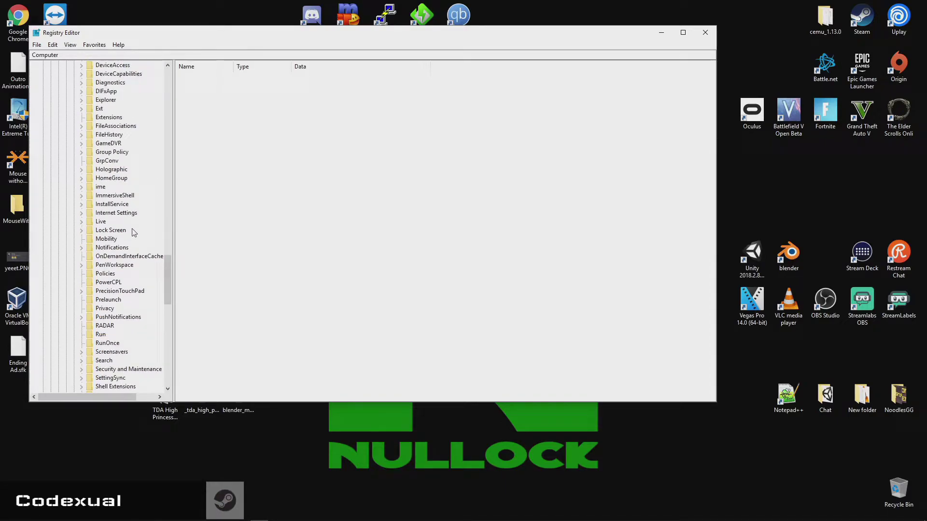
scroll(134, 232, "down", 4)
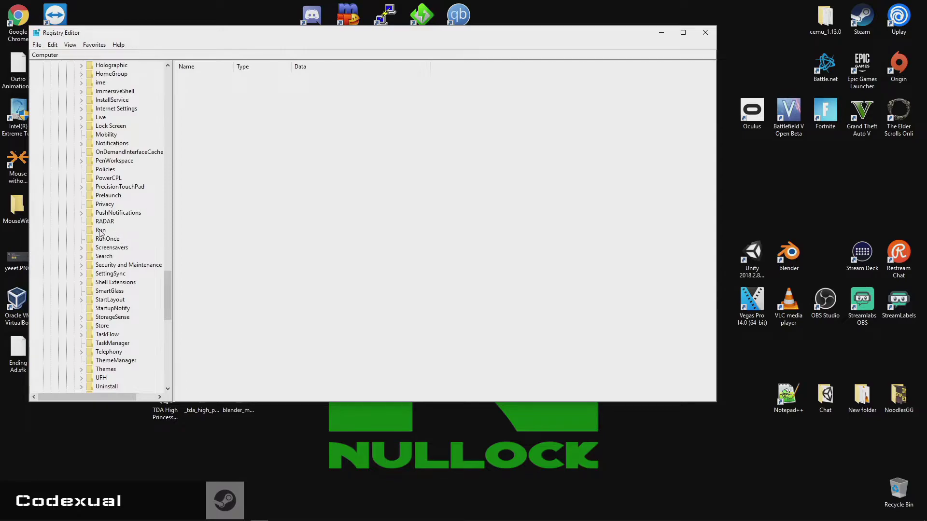
- Open the HKCU Run key, widen its Name and Data columns, and highlight all values
left_click(100, 232)
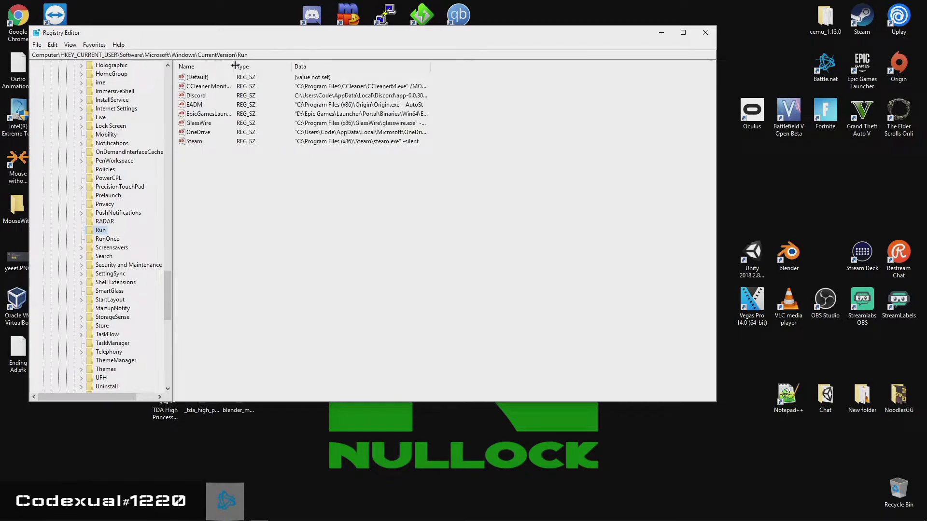
left_click_drag(235, 65, 281, 63)
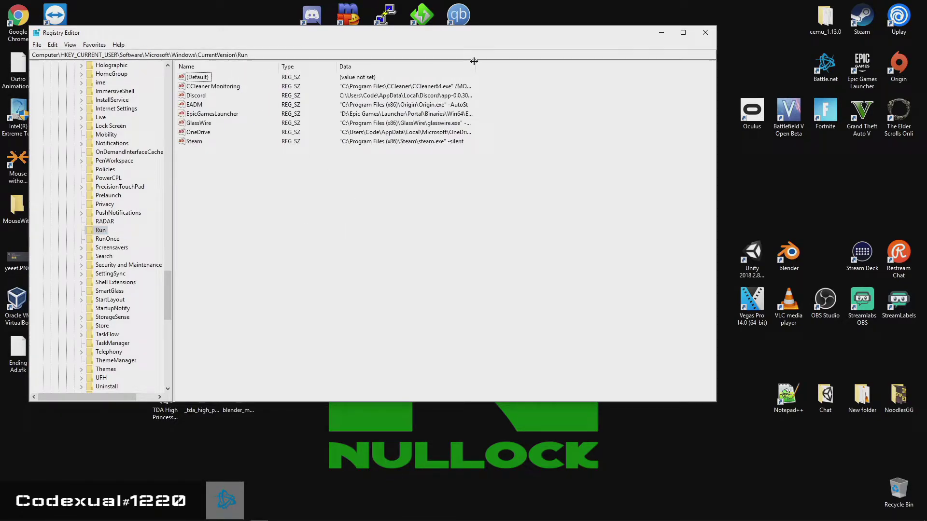
left_click_drag(475, 66, 579, 66)
left_click_drag(528, 208, 177, 73)
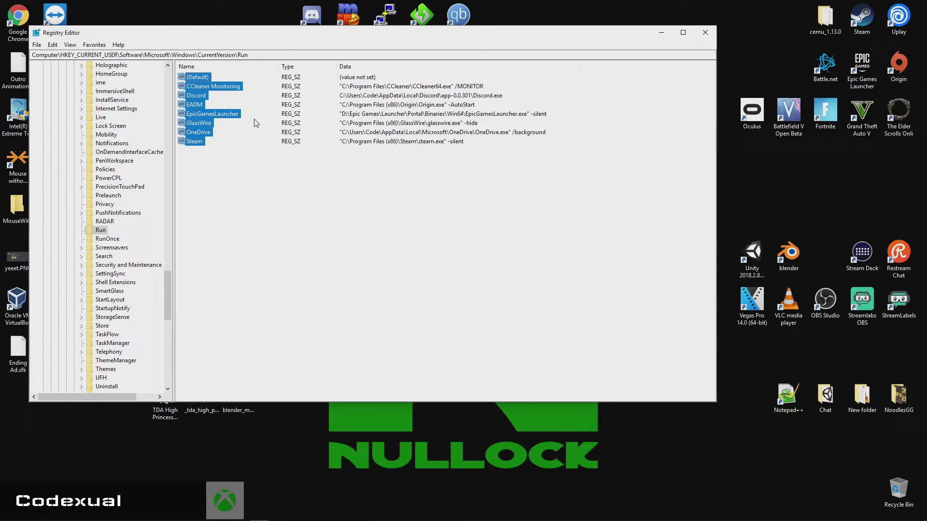
- Inspect the current user's RunOnce key entries
left_click(109, 239)
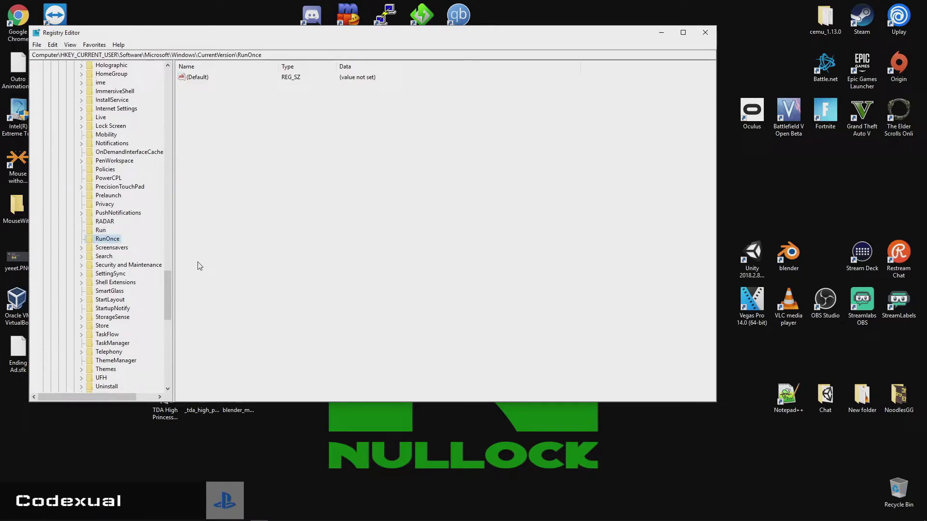
scroll(140, 232, "down", 8)
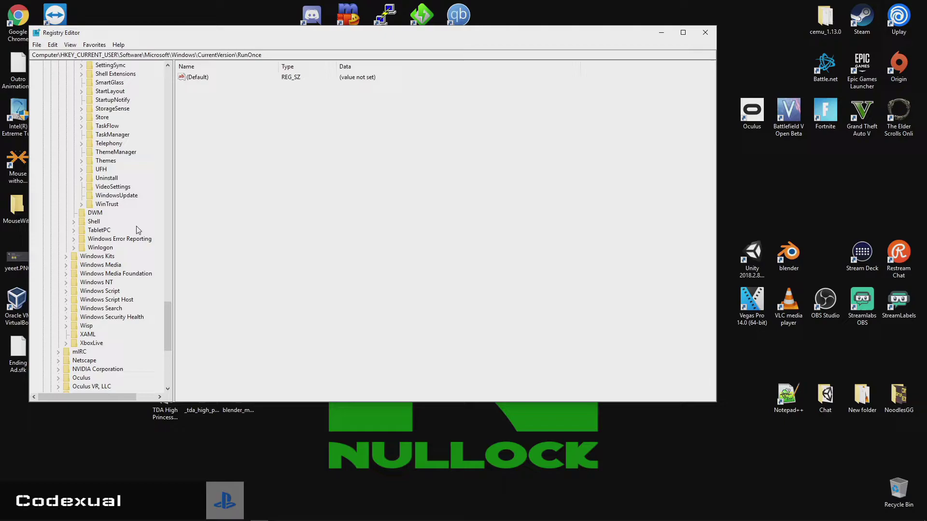
scroll(139, 230, "down", 9)
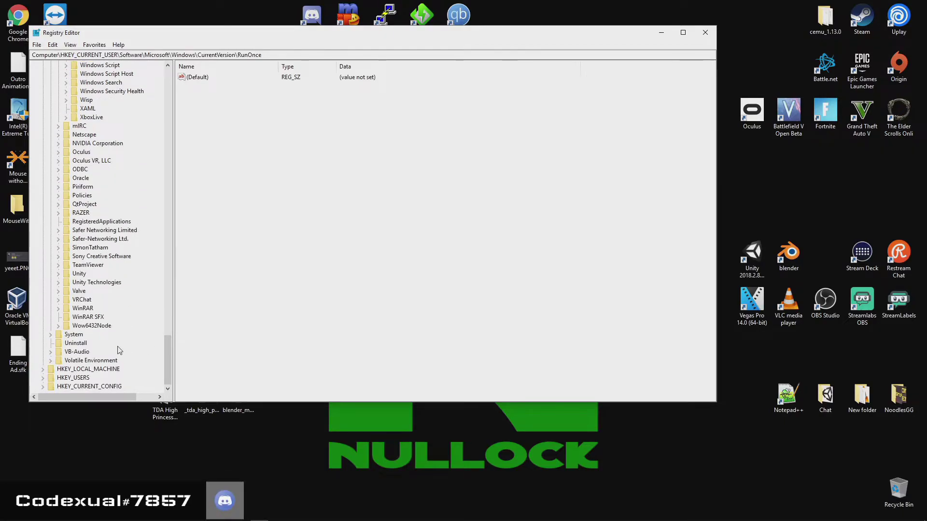
- Expand HKEY_LOCAL_MACHINE > SOFTWARE > Microsoft > Windows > CurrentVersion and show its Run key
left_click(43, 370)
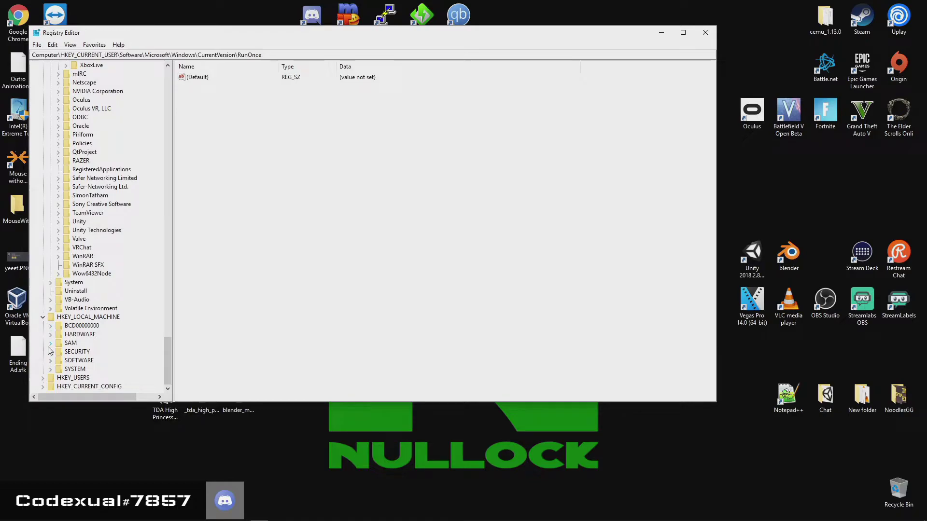
left_click(51, 361)
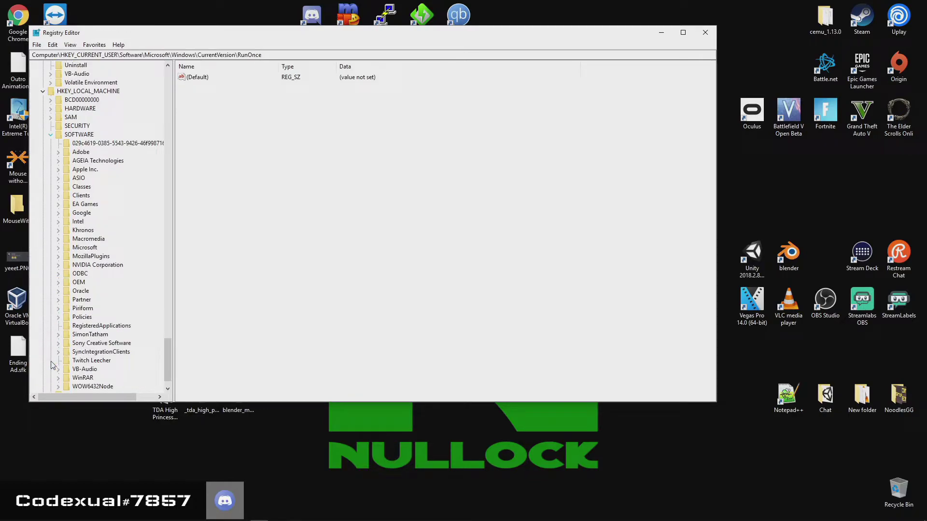
left_click(57, 248)
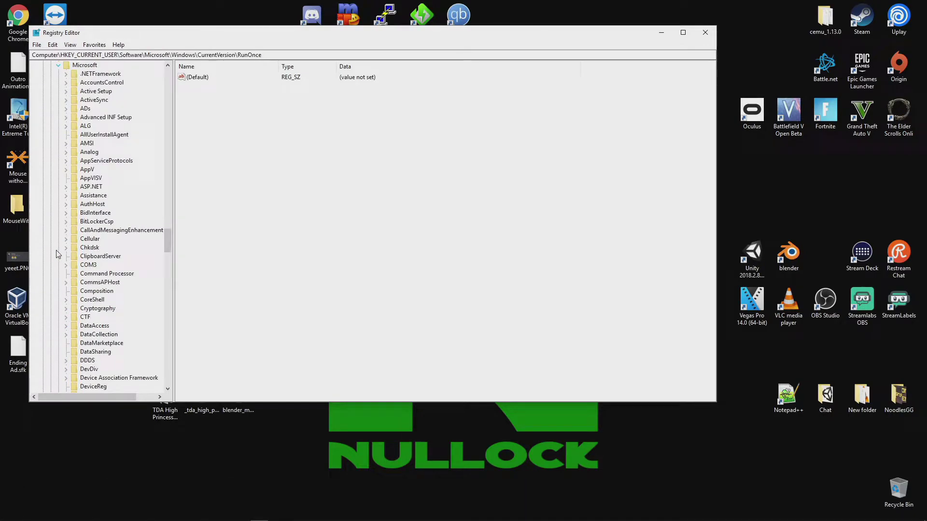
scroll(96, 251, "down", 8)
scroll(101, 260, "down", 20)
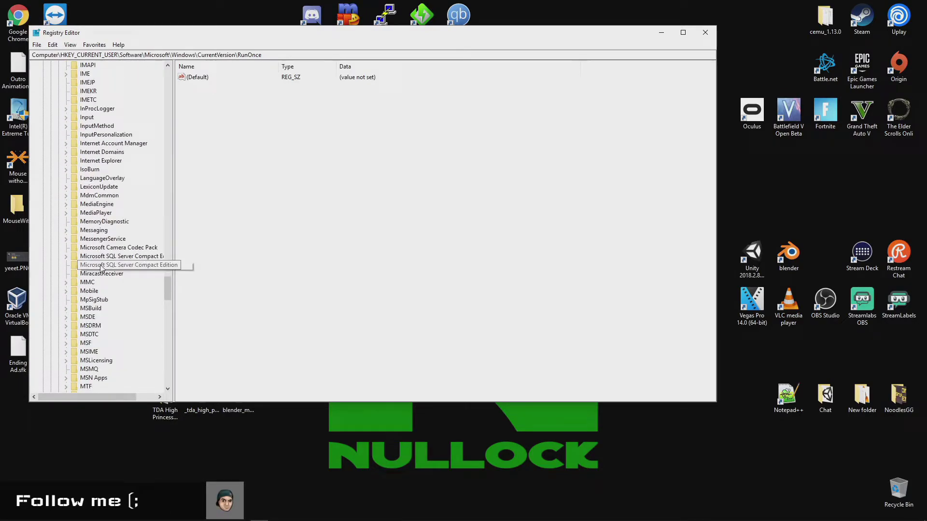
scroll(99, 299, "down", 20)
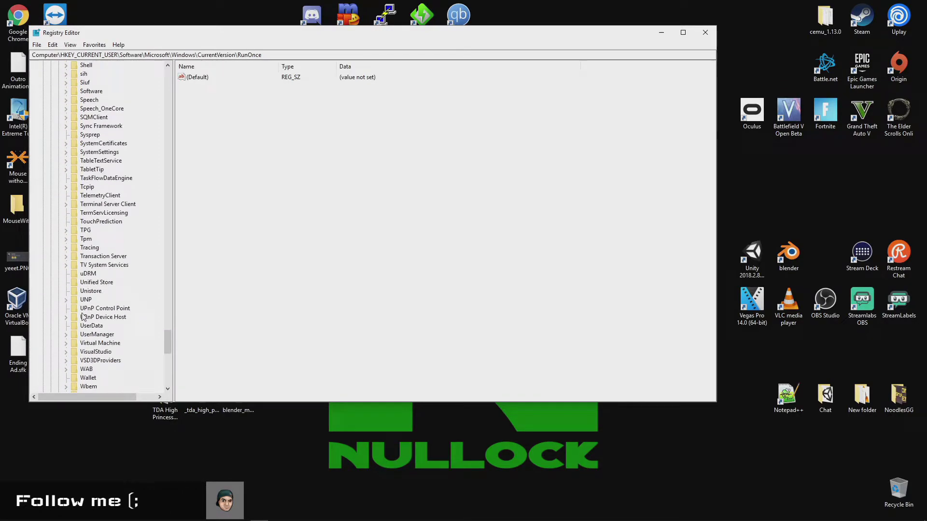
left_click(66, 230)
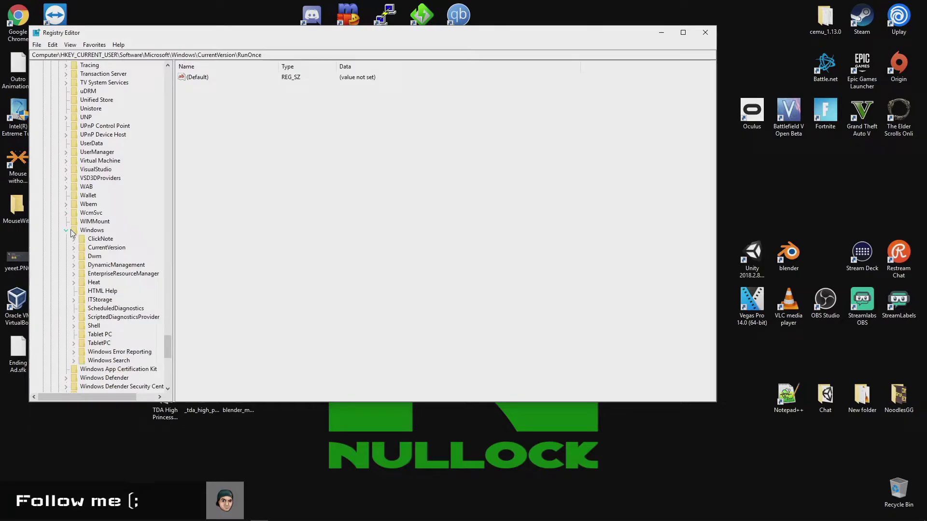
left_click(74, 248)
scroll(113, 299, "down", 5)
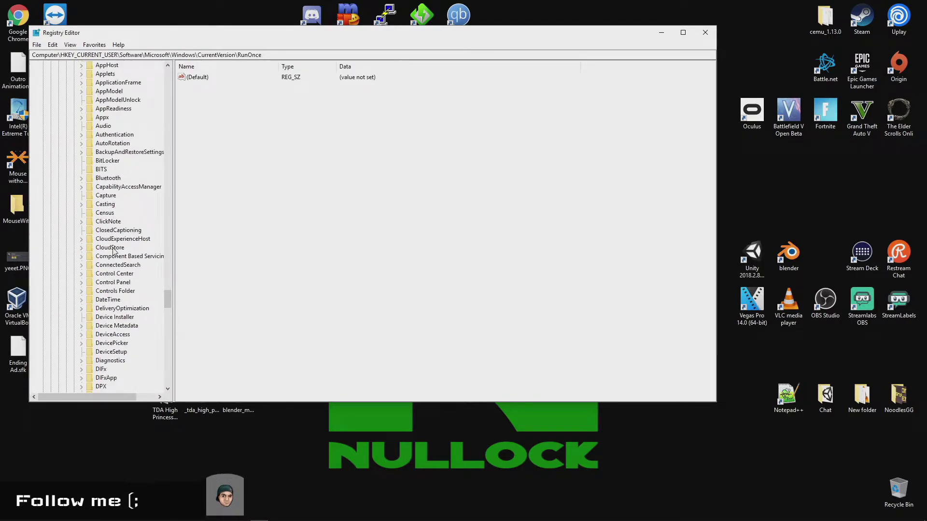
scroll(123, 333, "down", 2)
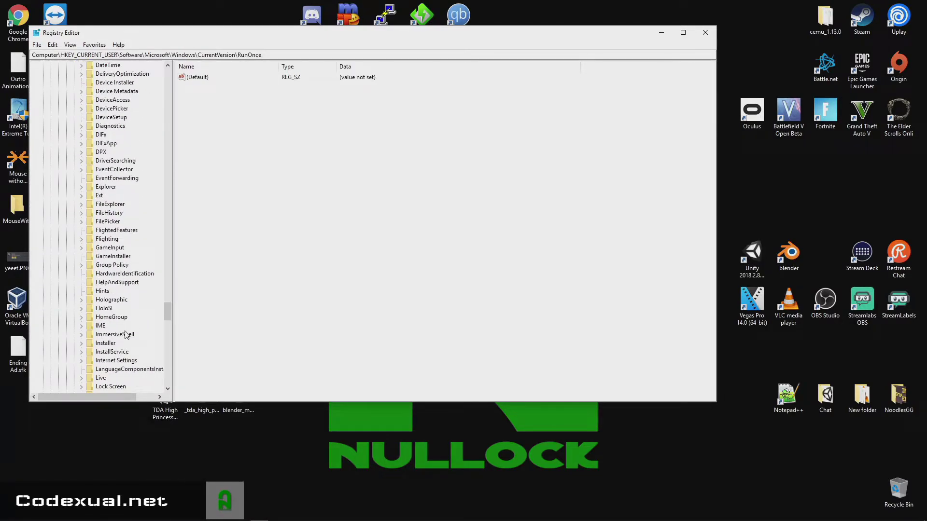
scroll(125, 334, "down", 7)
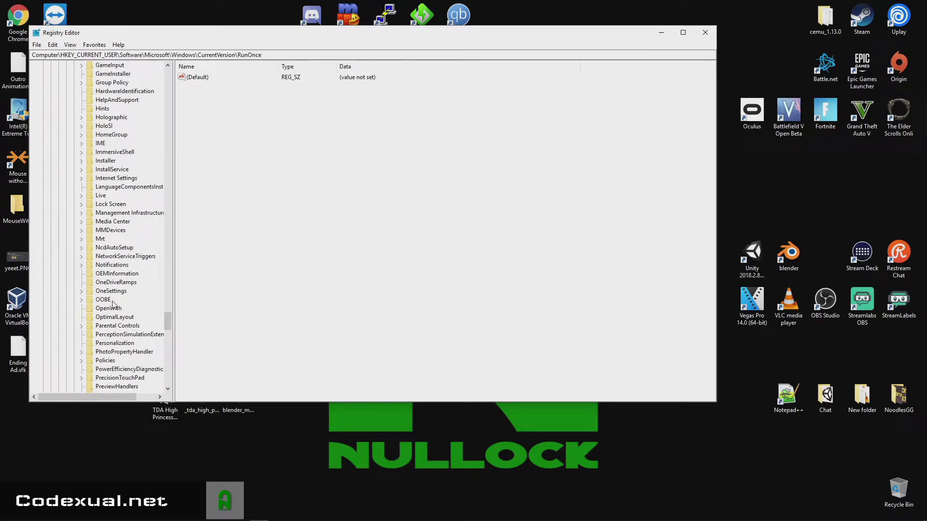
scroll(112, 303, "down", 4)
left_click(100, 343)
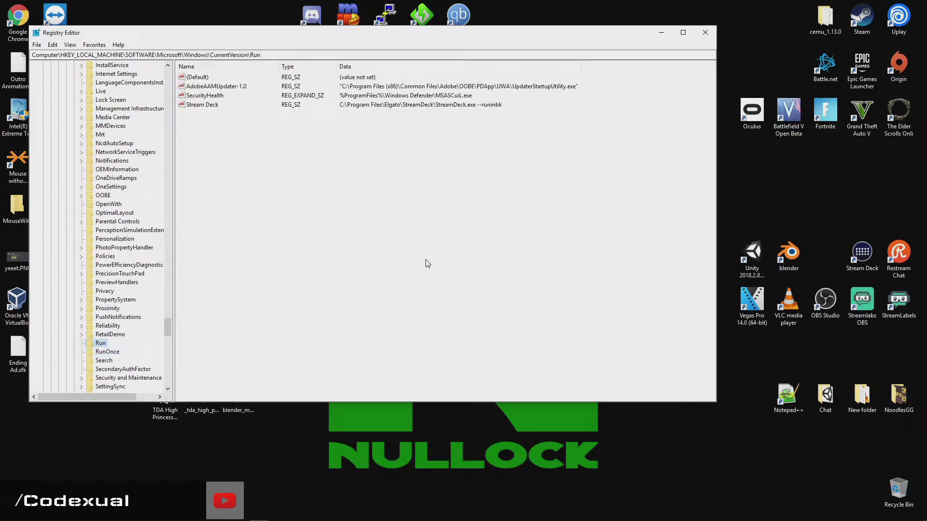
- Highlight the AdobeAAMUpdater-1.0, SecurityHealth and Stream Deck values, then reposition the window
left_click_drag(404, 206, 230, 143)
left_click_drag(188, 33, 341, 118)
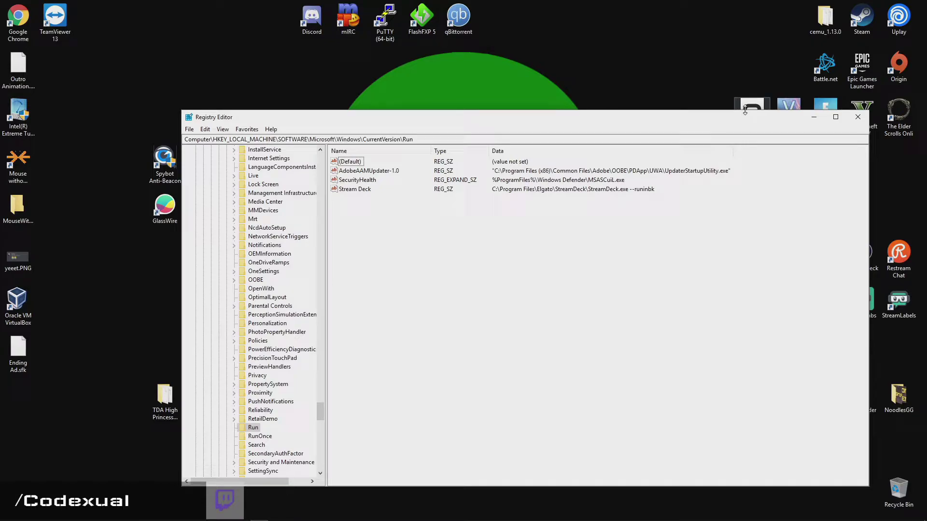
left_click_drag(683, 117, 694, 87)
- Close Registry Editor, open an administrator Command Prompt, and enter netstat -b
left_click(722, 95)
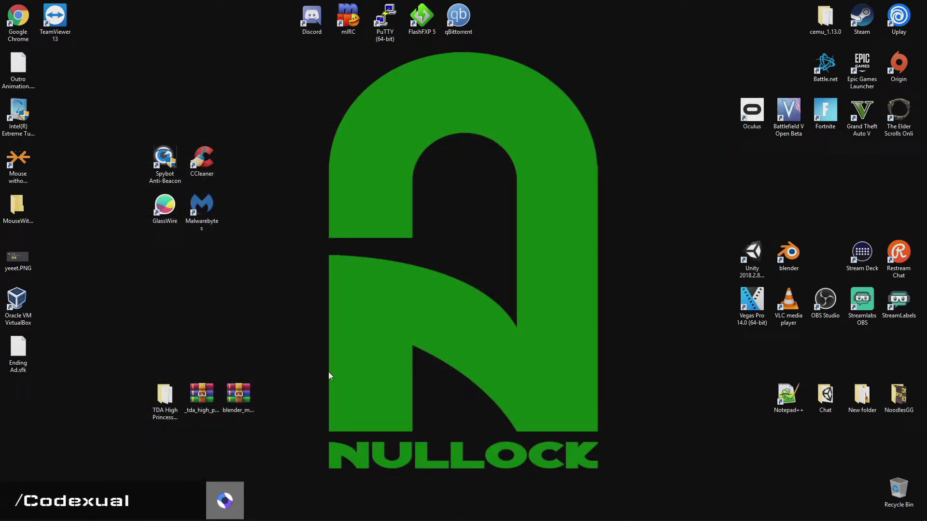
left_click(9, 514)
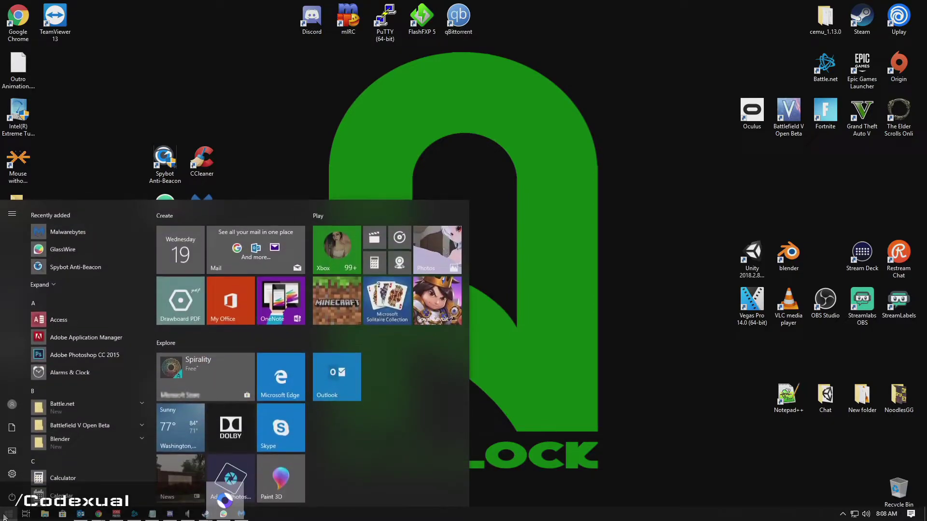
type("cmd")
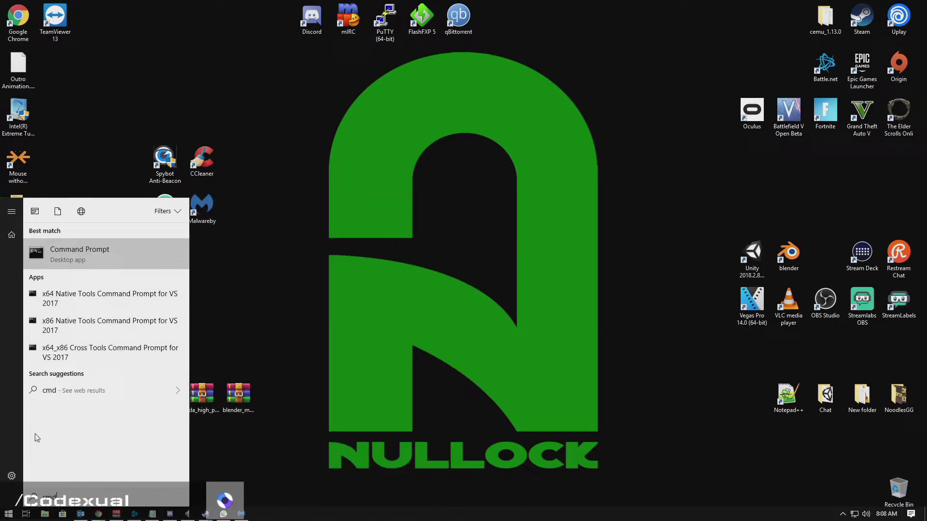
right_click(77, 254)
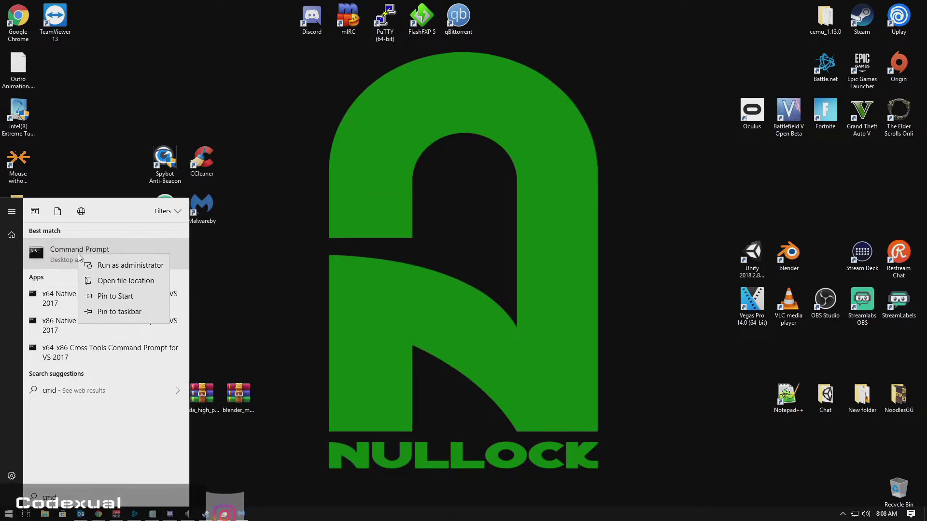
left_click(99, 268)
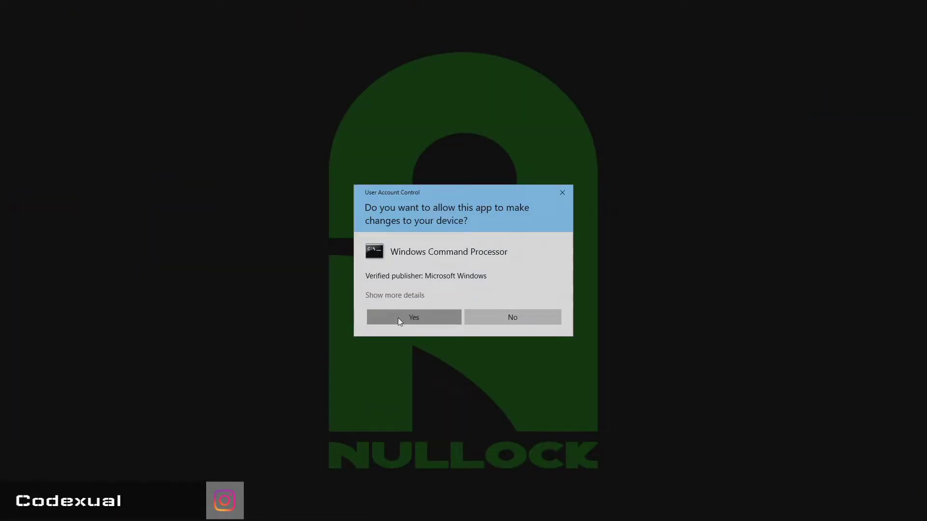
left_click(397, 317)
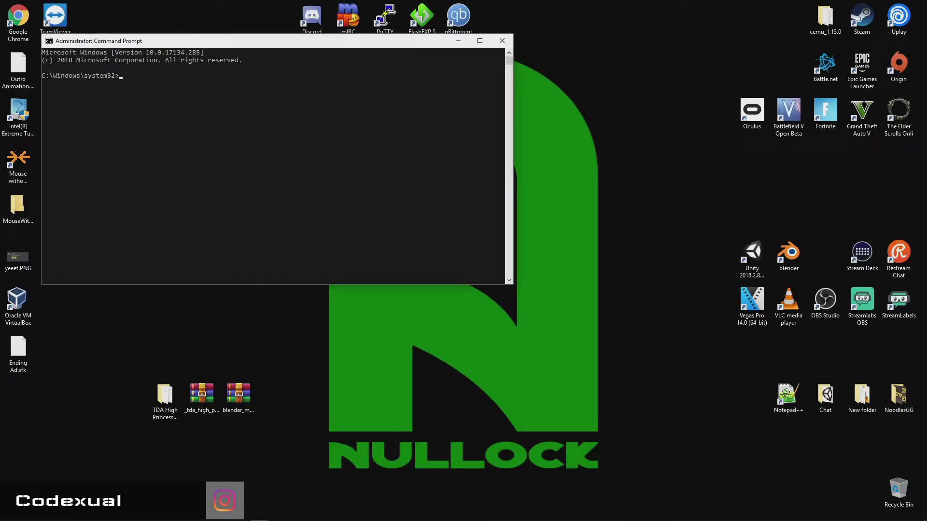
left_click_drag(183, 45, 391, 177)
type("net")
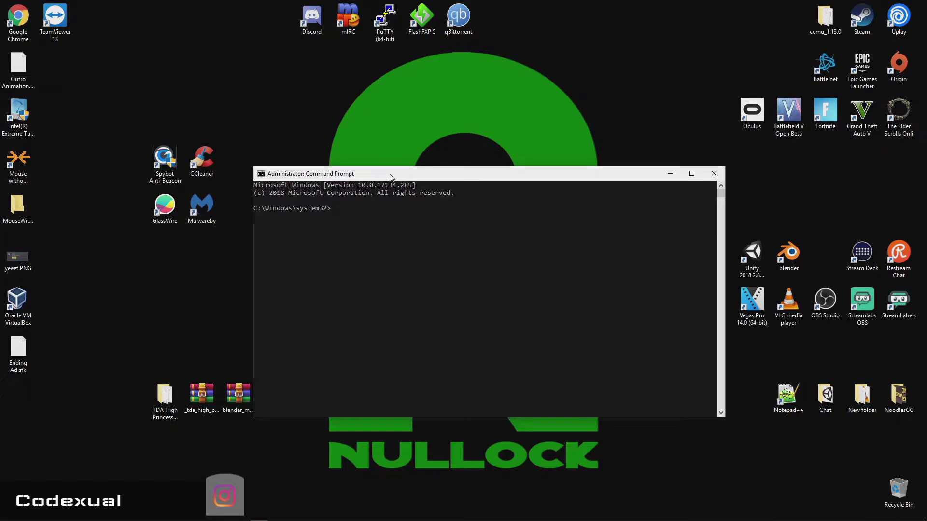
type("stat")
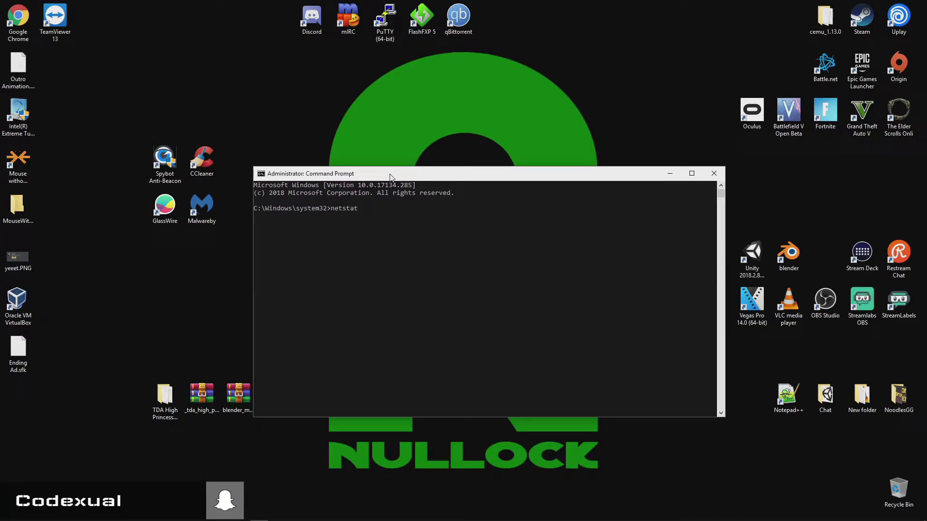
type(" -b")
- Run netstat -b and highlight the OUTLOOK.EXE and edge-mqtt6 connection addresses
key("Return")
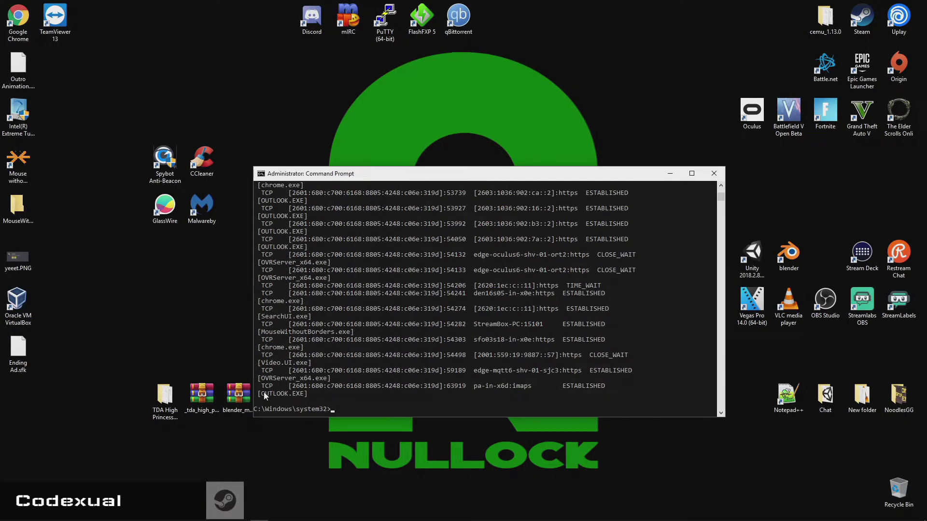
left_click_drag(263, 393, 302, 396)
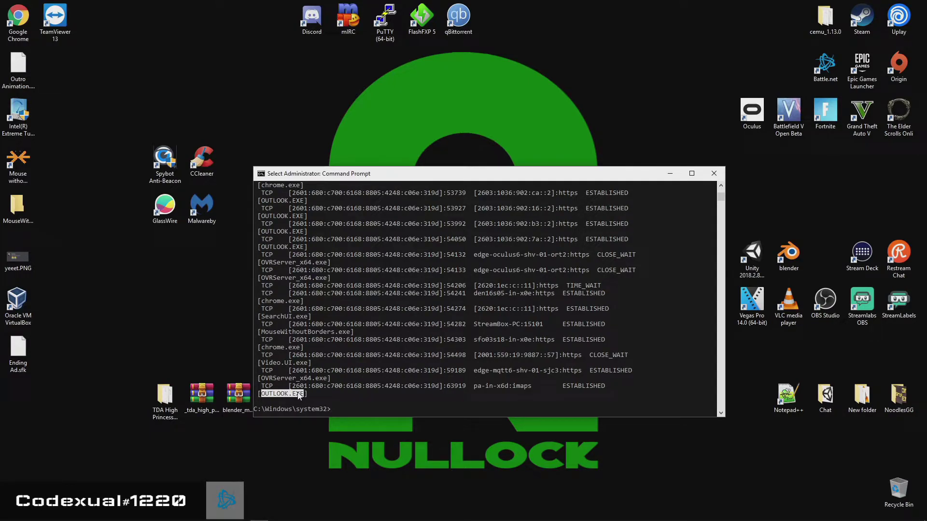
left_click(289, 389)
left_click_drag(293, 389, 468, 389)
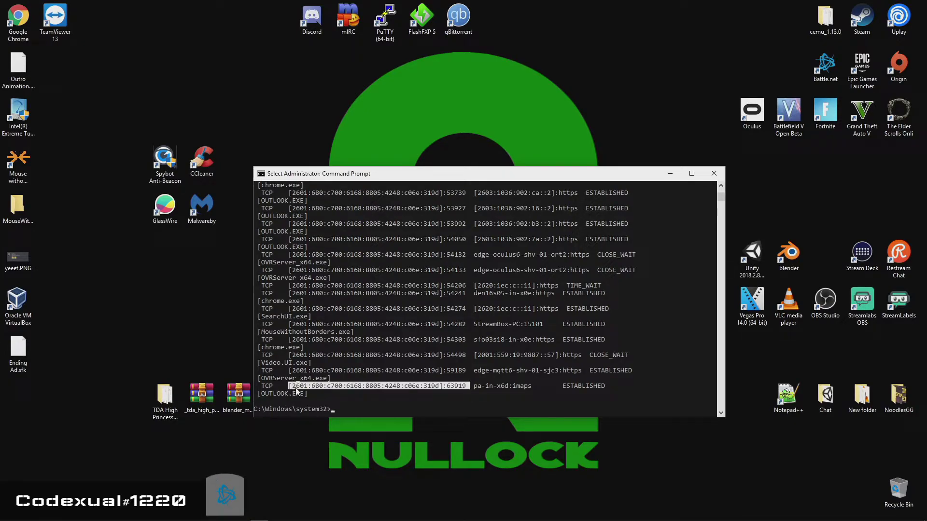
left_click(479, 387)
left_click_drag(549, 387, 472, 387)
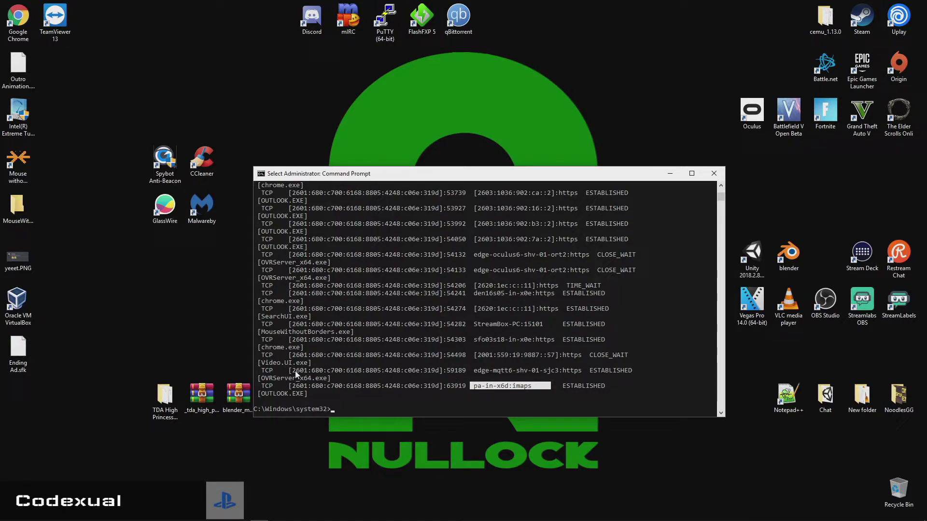
mouse_move(292, 370)
left_mouse_down()
mouse_move(453, 372)
mouse_move(293, 372)
left_mouse_up()
left_click(479, 370)
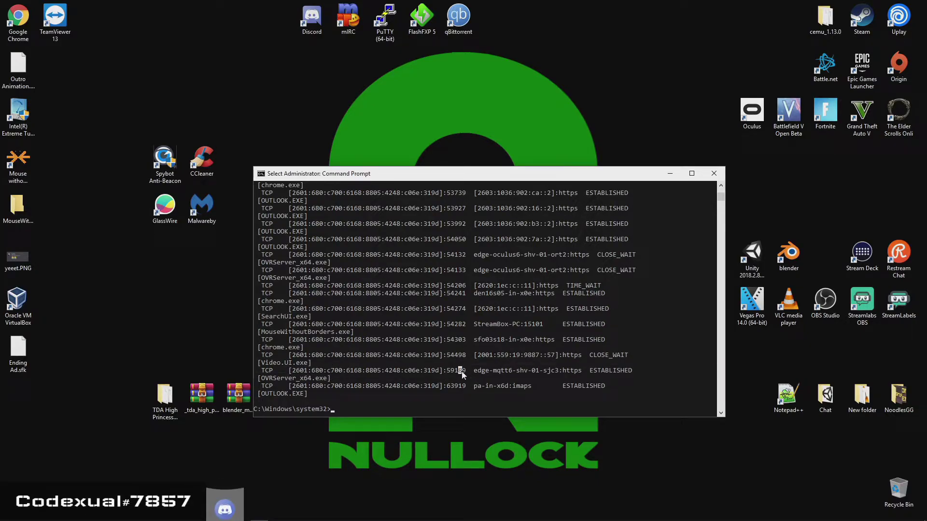
left_click_drag(459, 371, 466, 370)
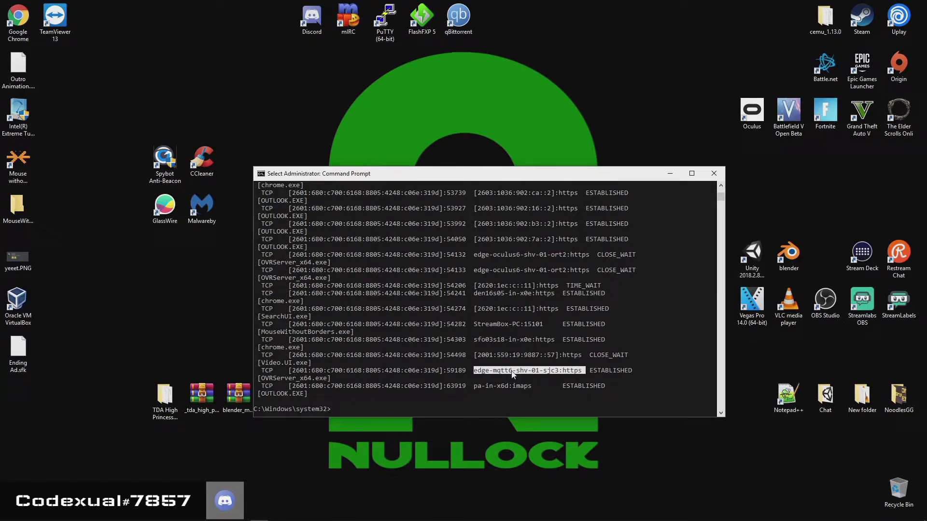
- Scroll up to the connection list's column headers and move the console down-left
scroll(513, 375, "up", 9)
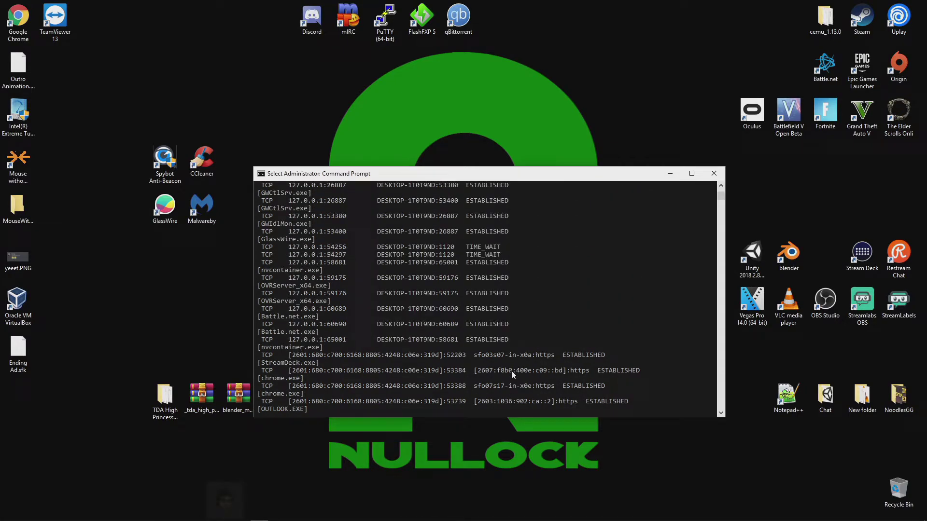
scroll(511, 370, "up", 7)
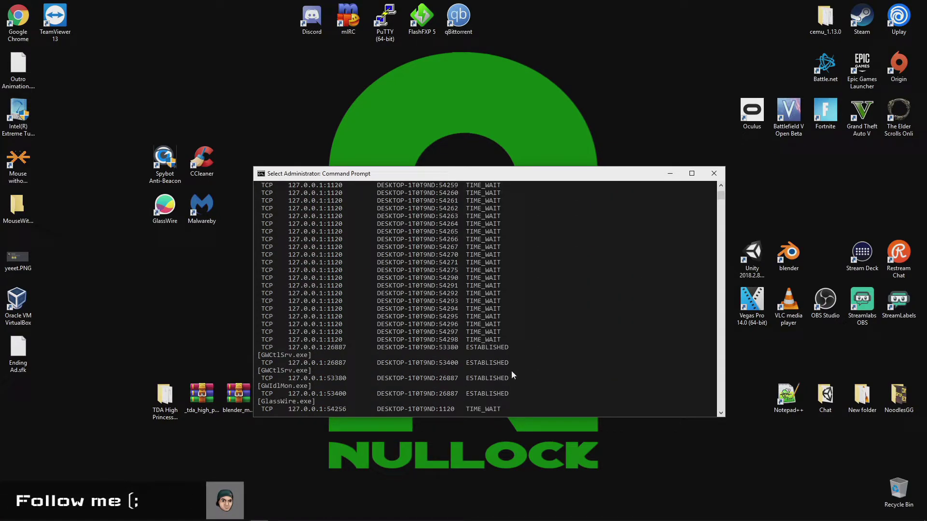
scroll(511, 371, "up", 10)
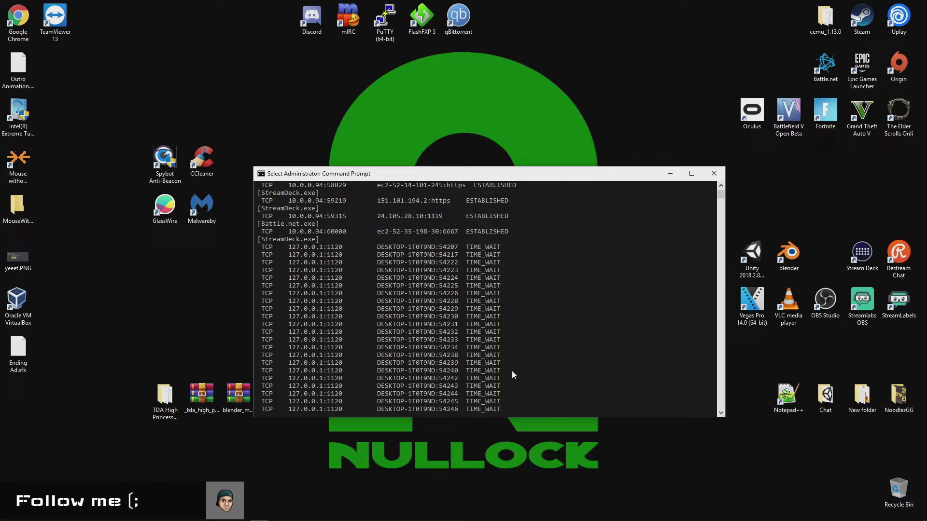
scroll(512, 374, "up", 2)
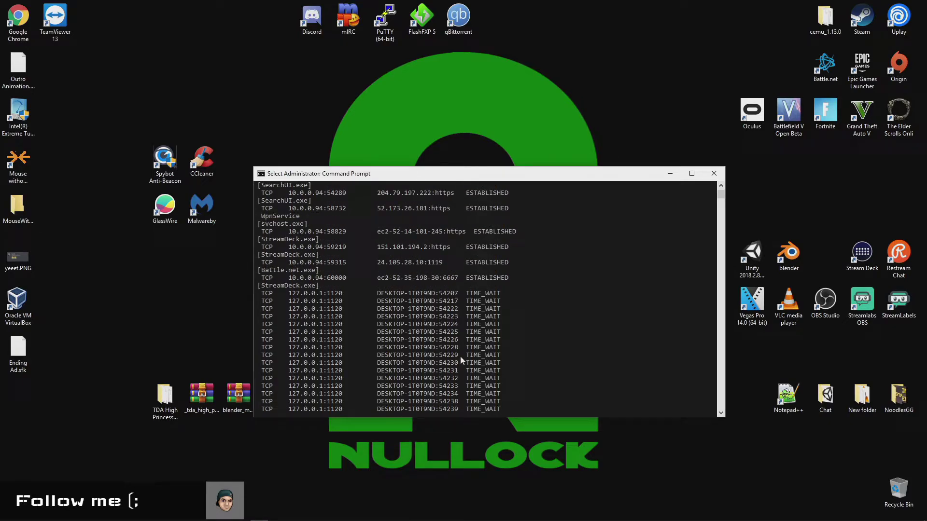
scroll(460, 357, "up", 5)
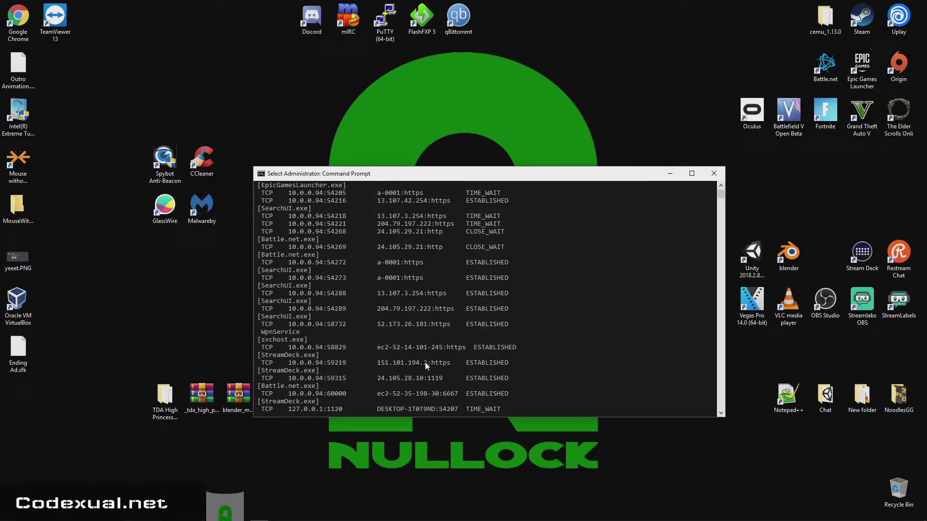
scroll(425, 363, "up", 4)
scroll(425, 365, "up", 3)
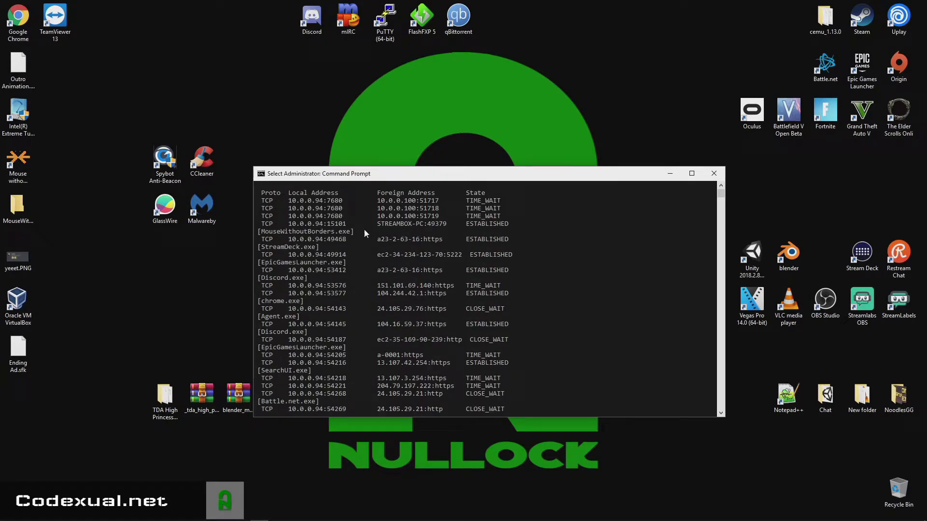
left_click_drag(483, 173, 421, 307)
- Close Command Prompt and launch Malwarebytes, showing all four real-time protection layers on
left_click(652, 307)
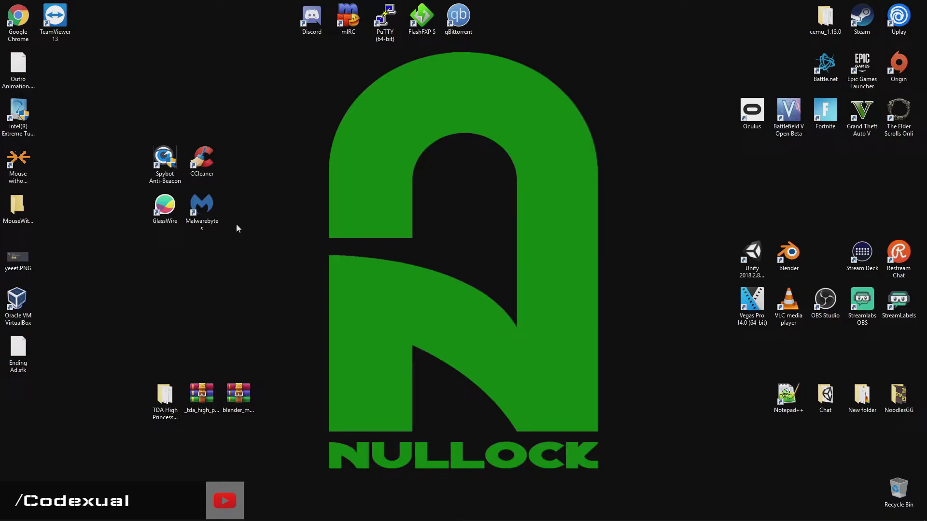
left_click_drag(255, 278, 294, 209)
double_click(198, 211)
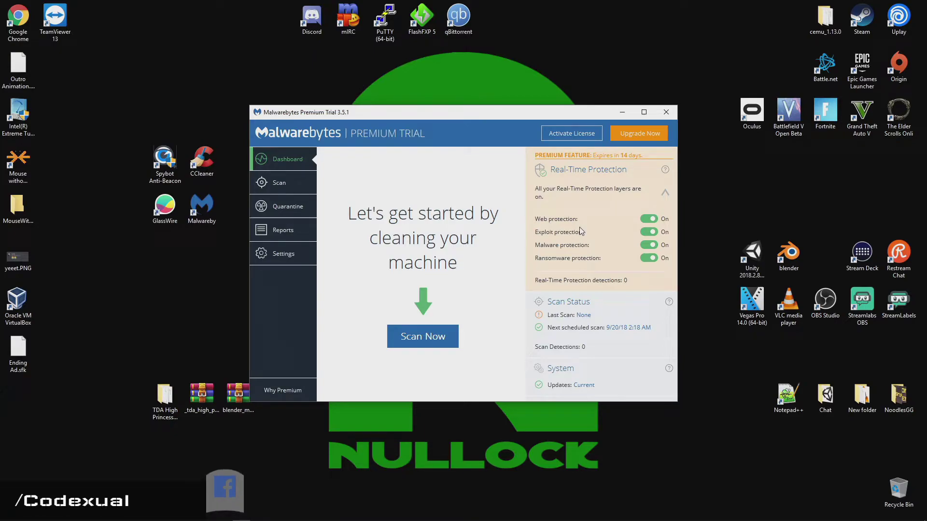
left_click(158, 213)
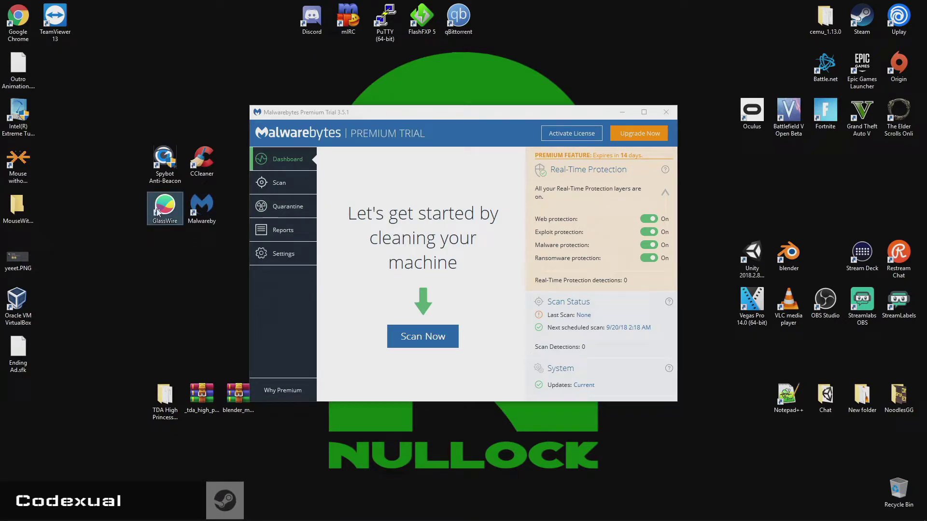
- Launch GlassWire and enlarge its window to show the 5-minute live traffic graph
double_click(158, 213)
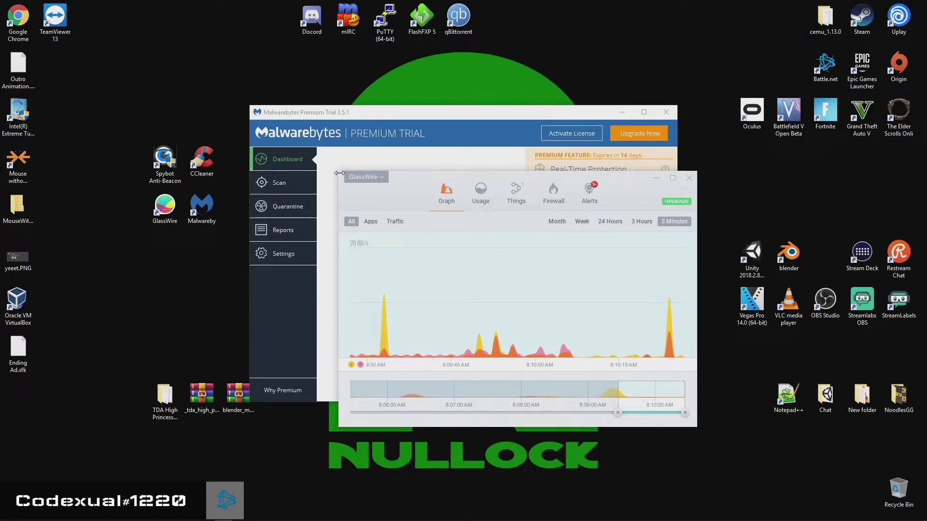
left_click_drag(340, 173, 196, 50)
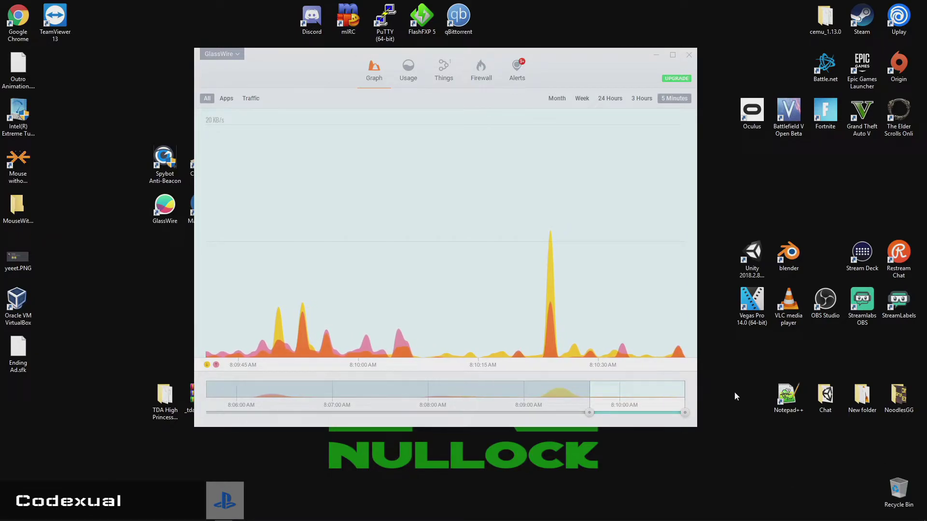
- Open and minimise the Epic Games Launcher, then start Uplay with UAC approval
double_click(852, 69)
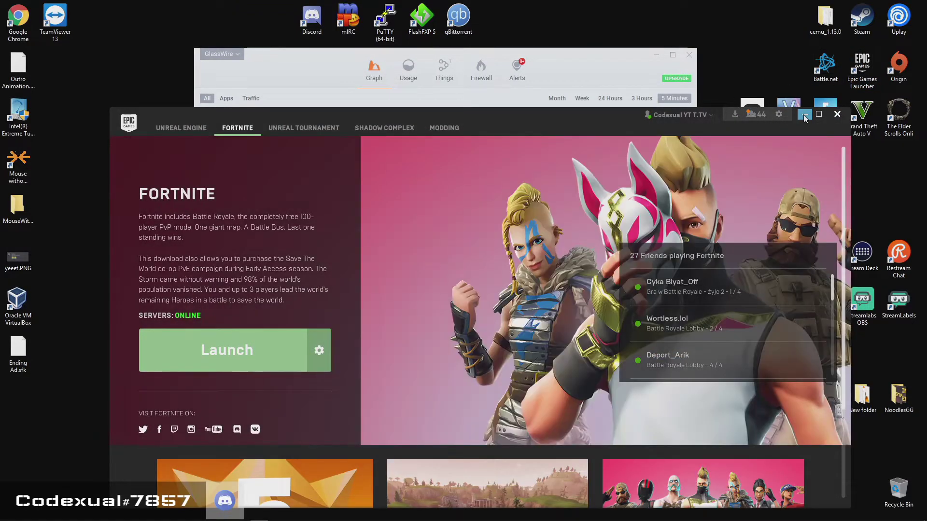
left_click(803, 116)
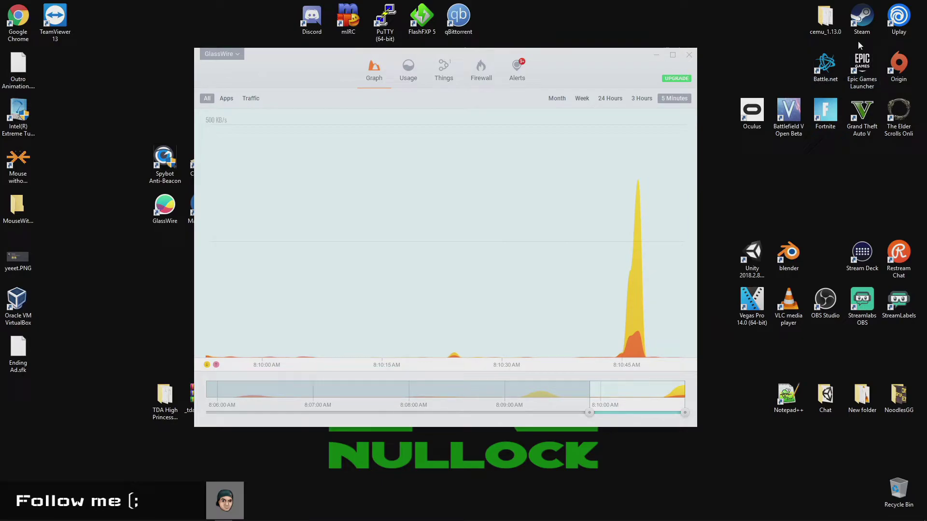
double_click(889, 22)
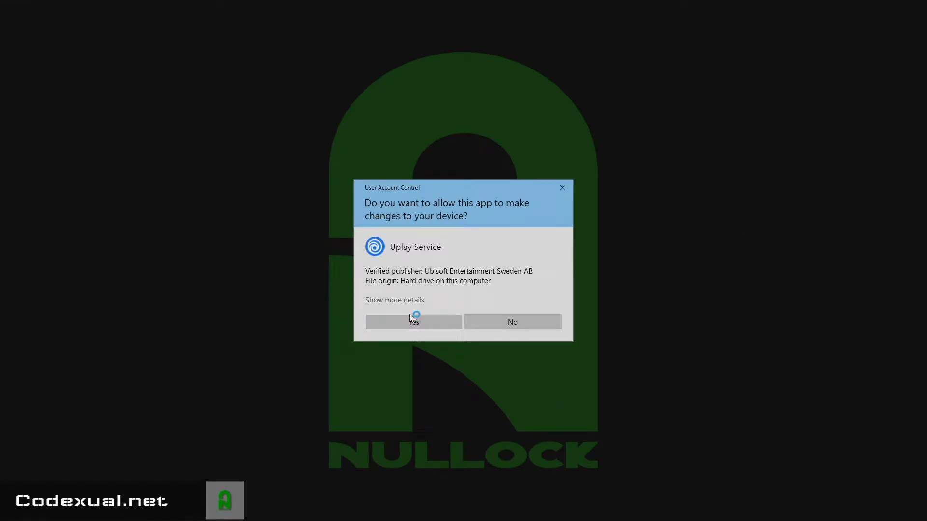
left_click(401, 323)
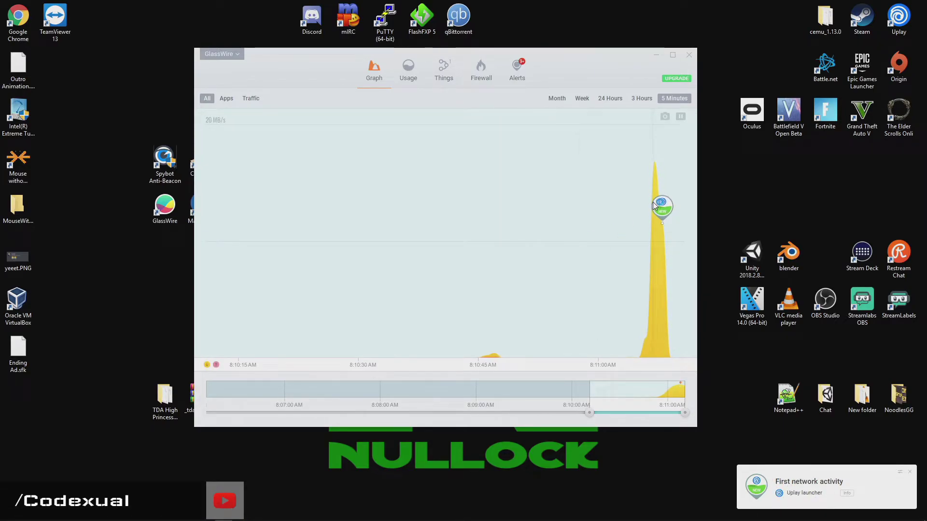
- Inspect Uplay's first network activity alert for dmx.upc.ubisoft.com, then switch to the Firewall tab
left_click(659, 210)
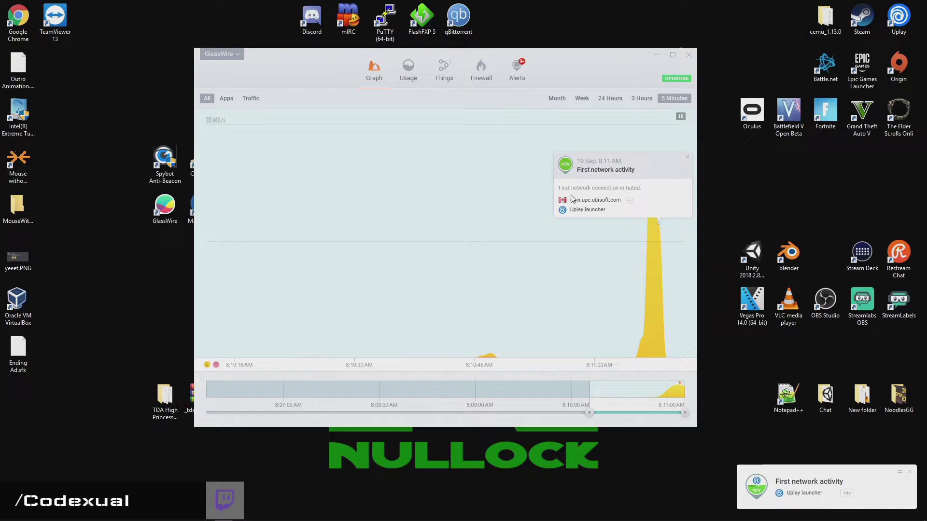
left_click_drag(570, 199, 611, 212)
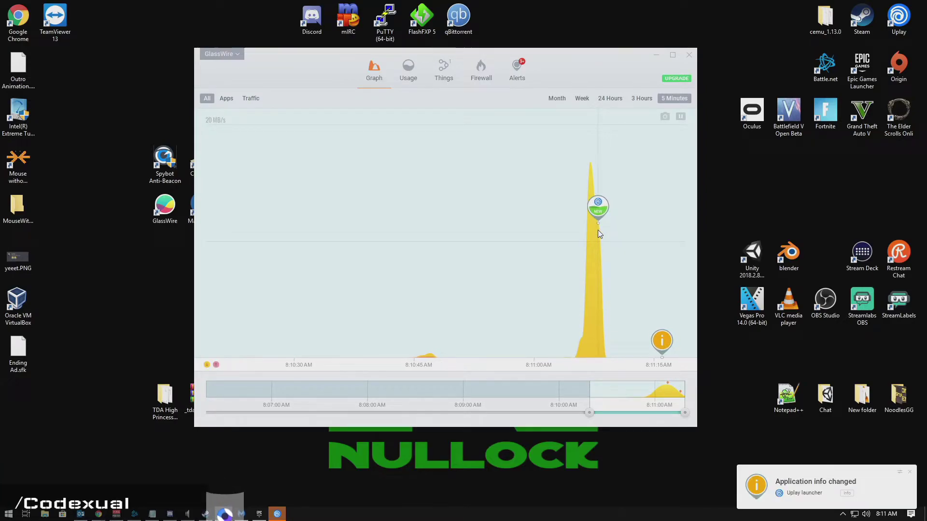
left_click(588, 207)
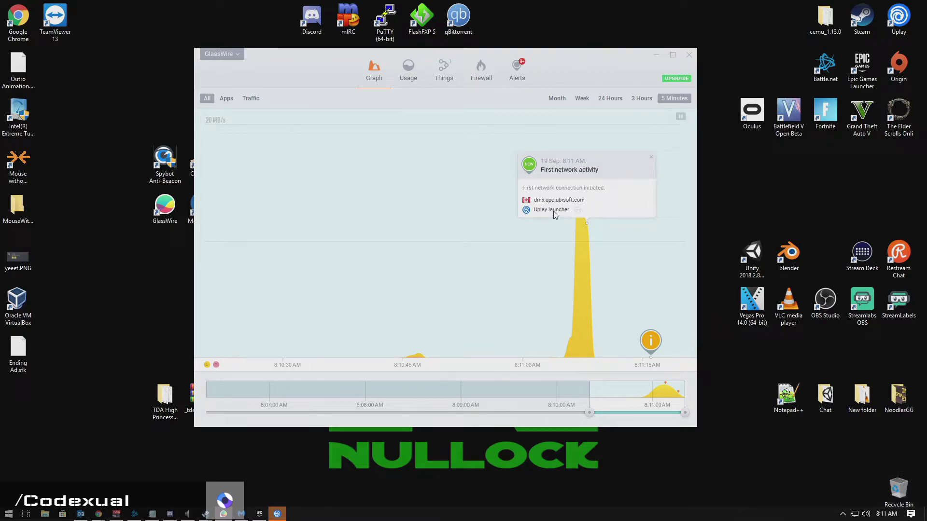
left_click(600, 269)
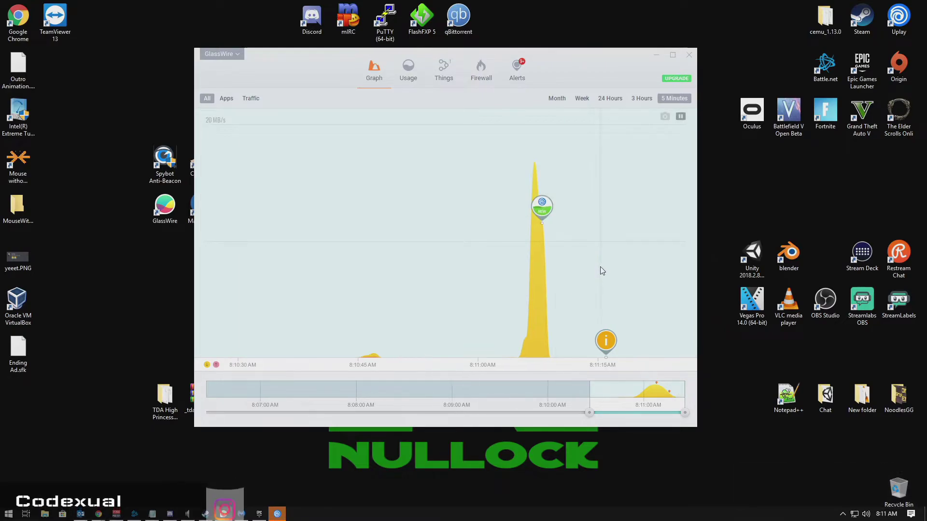
left_click(534, 204)
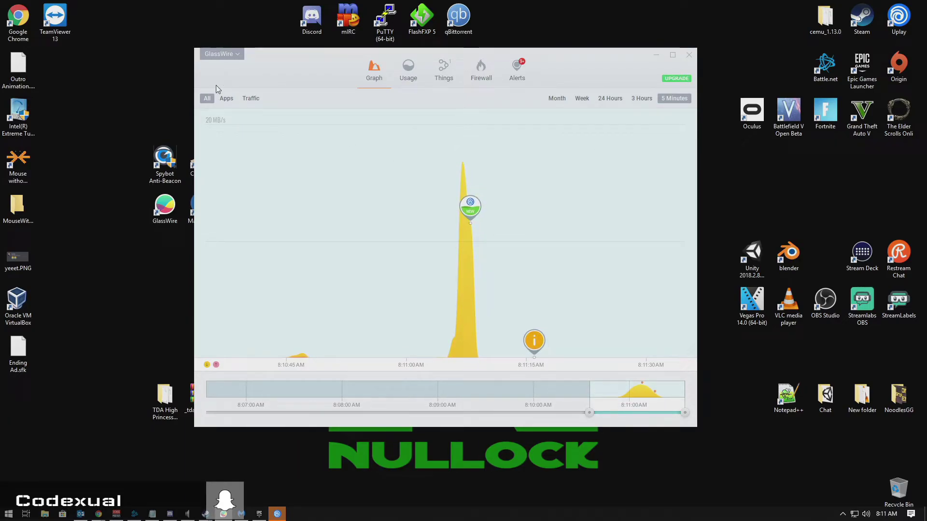
mouse_move(455, 315)
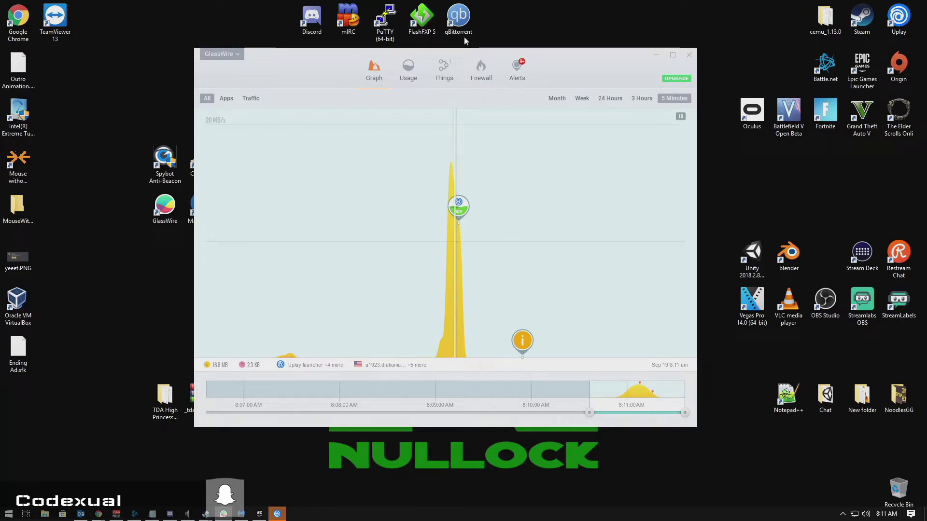
left_click(484, 67)
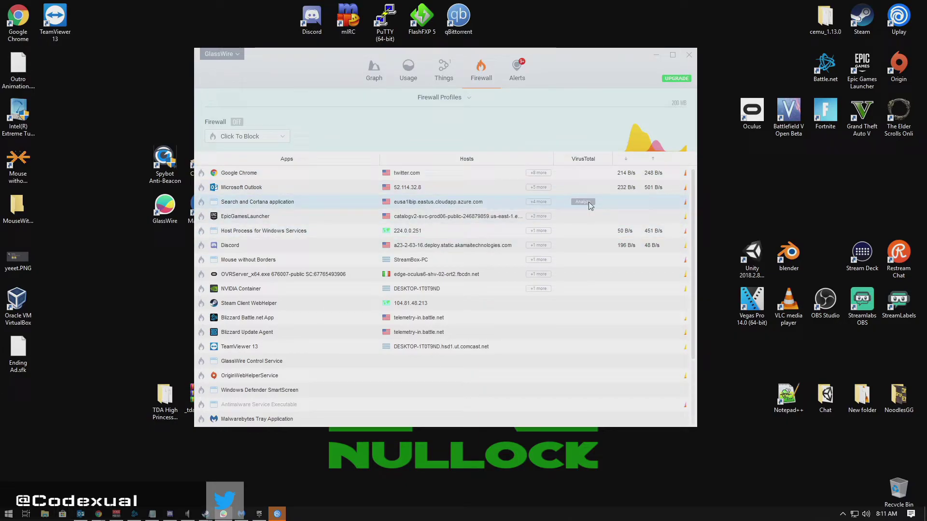
- Try blocking Google Chrome with its flame icon, browse the app list, then minimise GlassWire
left_click(202, 175)
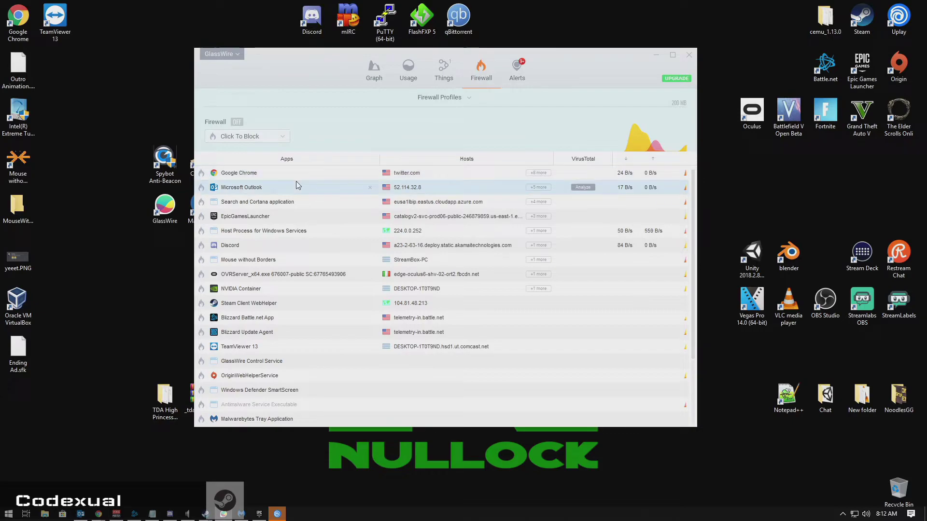
scroll(314, 232, "down", 3)
scroll(308, 253, "up", 3)
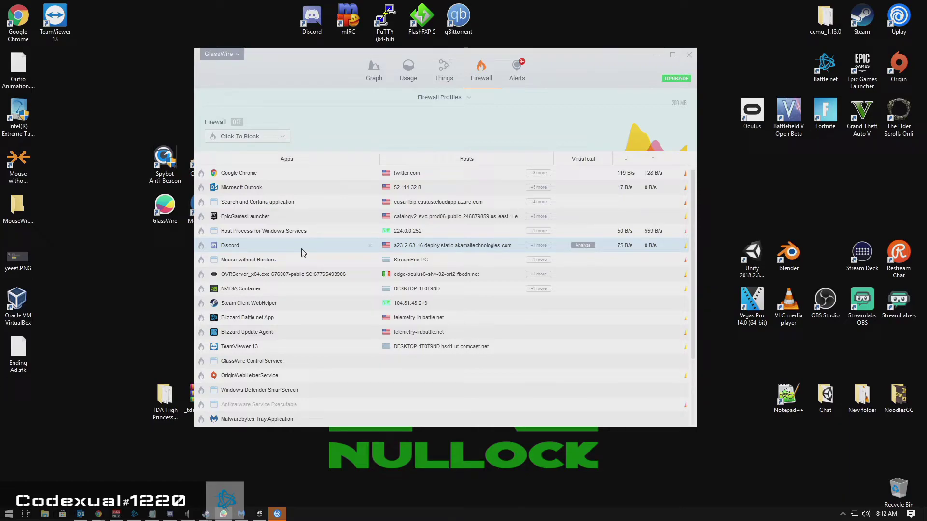
left_click(656, 56)
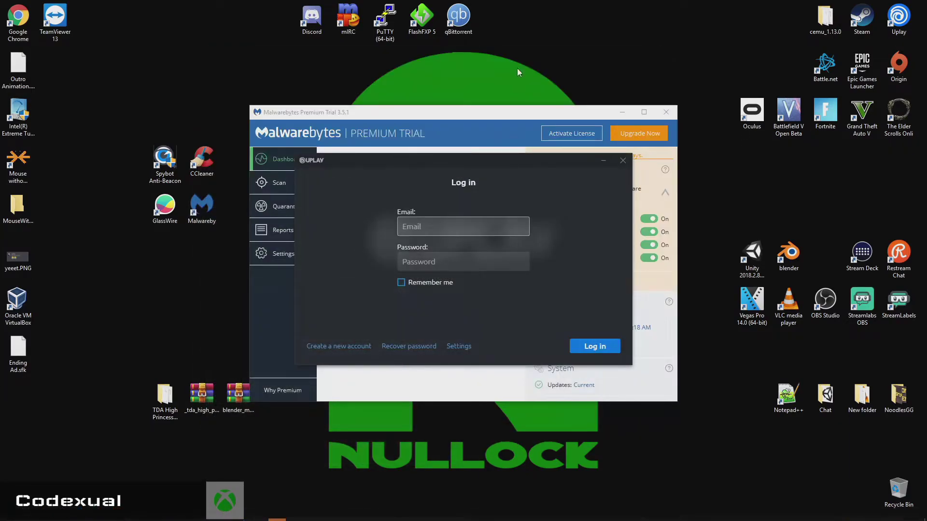
- Close the Uplay login and Malwarebytes windows, then launch CCleaner, declining the update offer
left_click(603, 161)
left_click(667, 112)
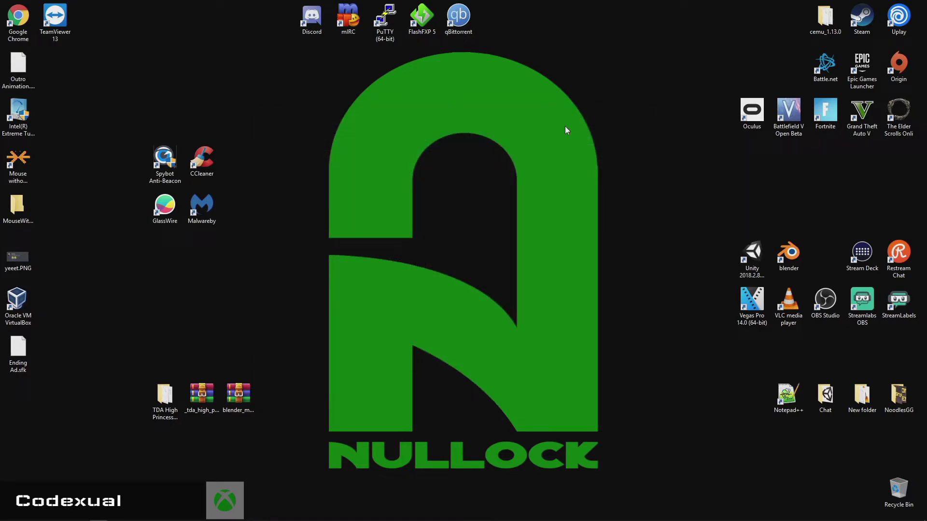
left_click(201, 154)
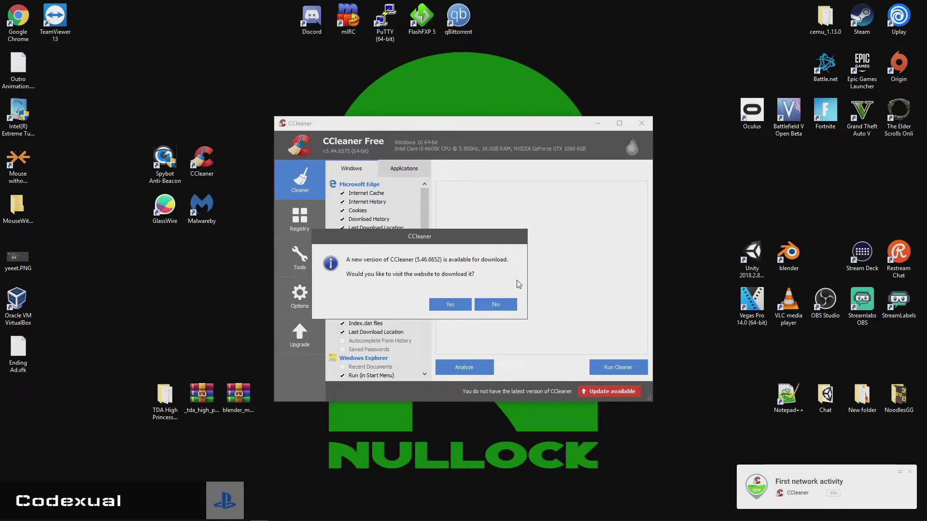
left_click(495, 305)
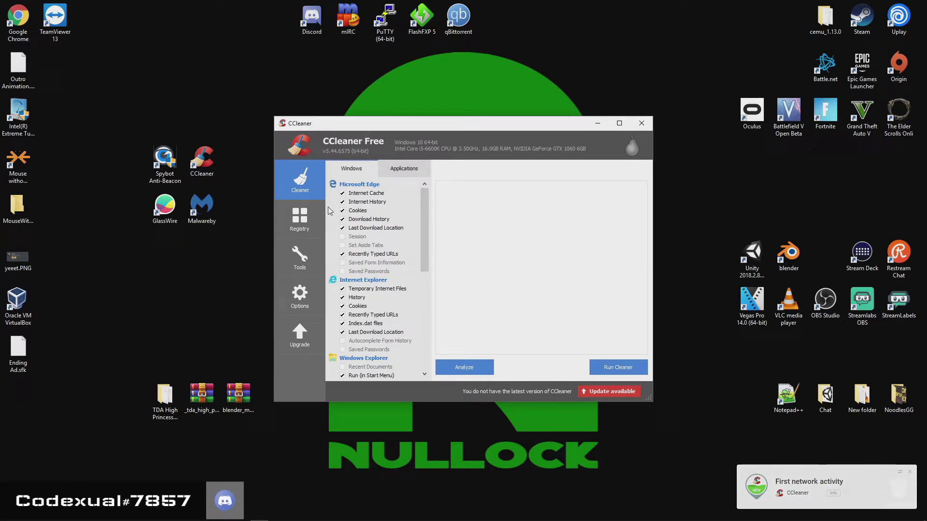
- Browse CCleaner's Registry and Cleaner item lists, then close CCleaner
left_click(298, 223)
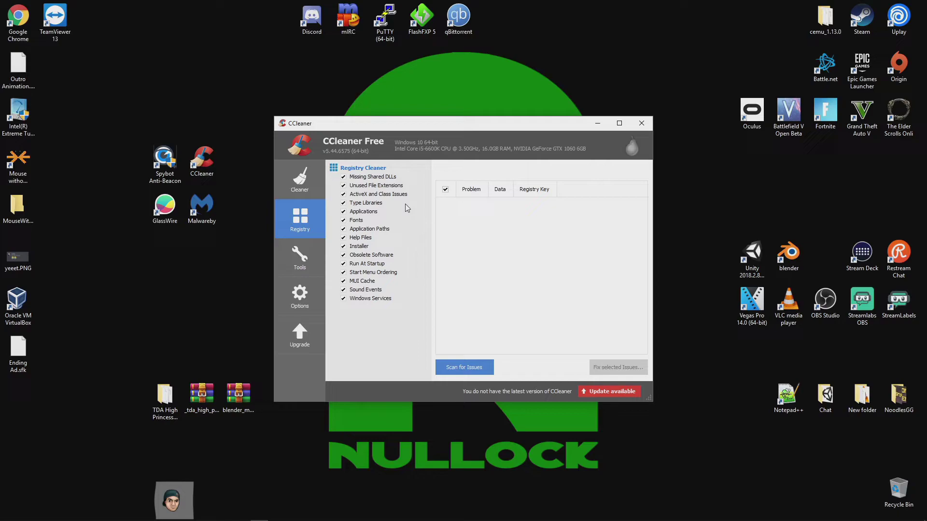
left_click(308, 183)
scroll(358, 203, "down", 1)
scroll(372, 200, "down", 4)
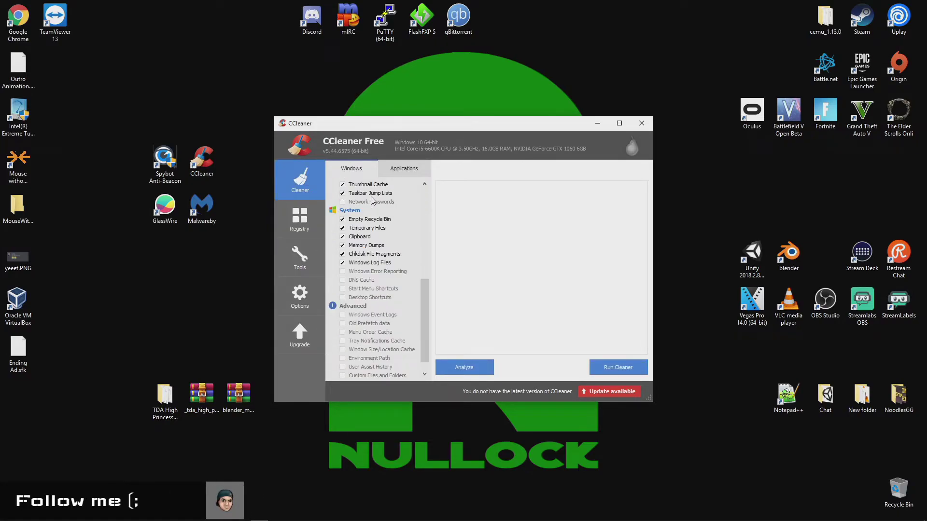
left_click_drag(351, 128, 402, 121)
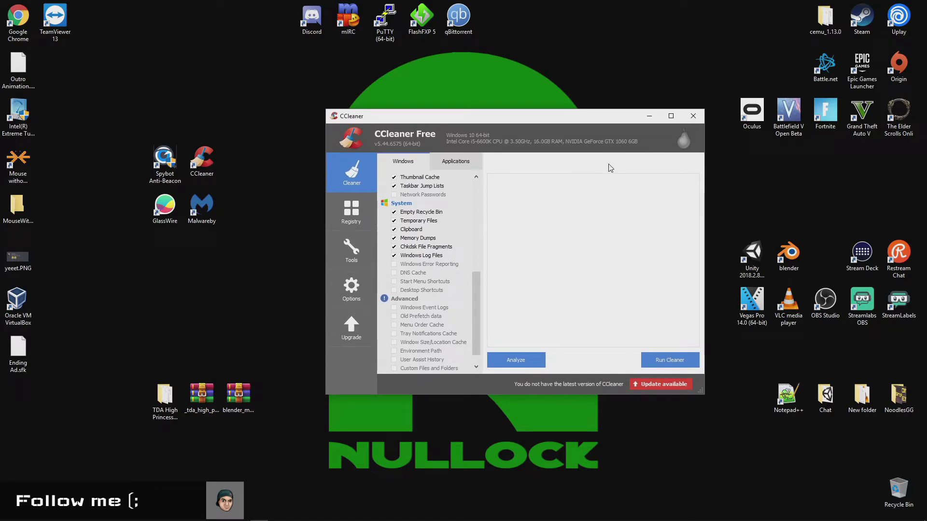
left_click(690, 117)
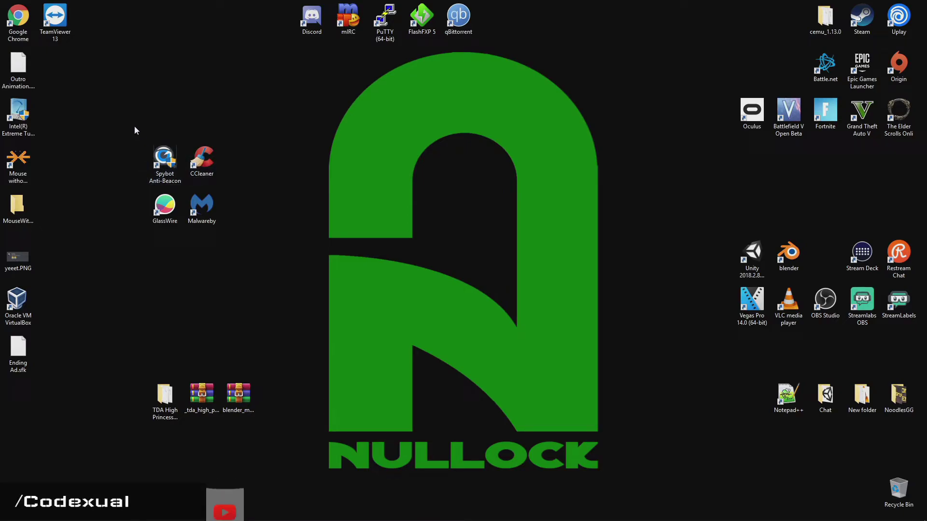
mouse_move(134, 126)
left_mouse_down()
mouse_move(171, 181)
mouse_move(131, 127)
left_mouse_up()
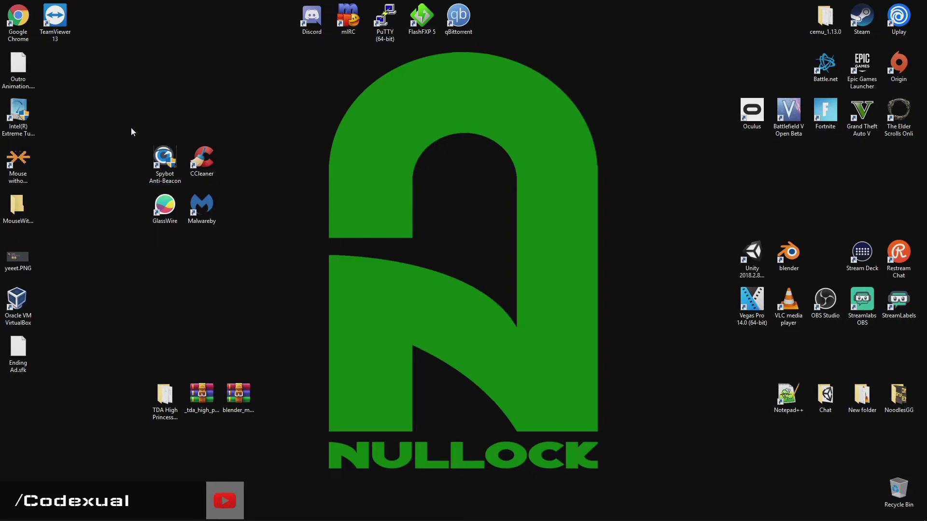
- Launch Spybot Anti-Beacon as administrator to see 38 of 69 telemetry options protected
double_click(156, 170)
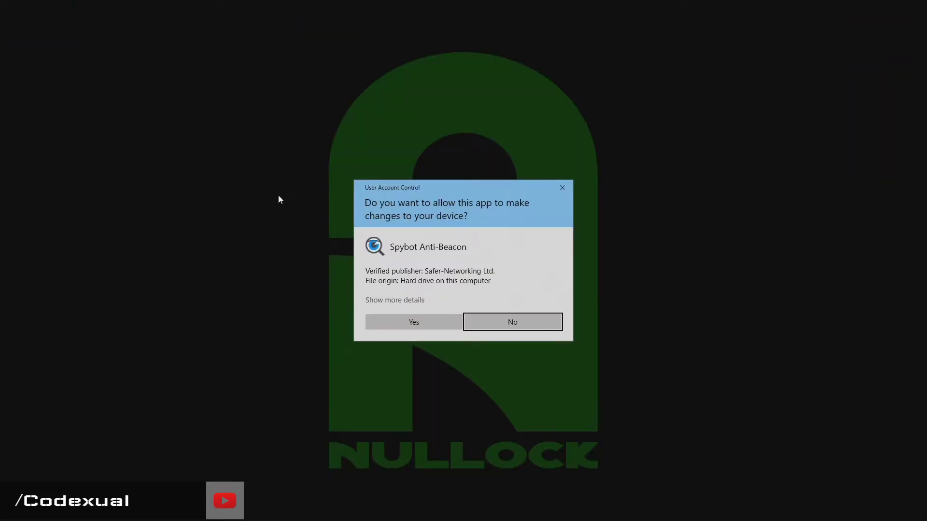
left_click(429, 320)
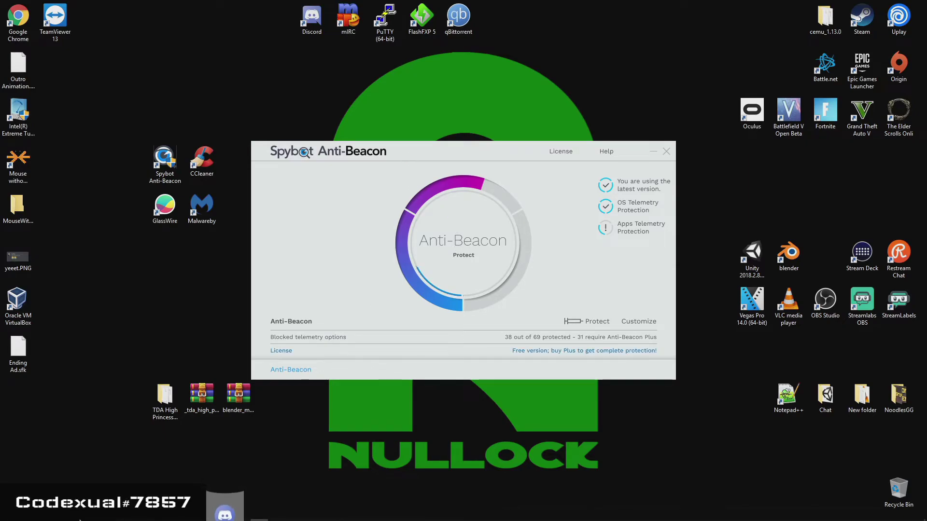
- Launch Notepad as administrator from a Start search for 'note'
left_click(6, 515)
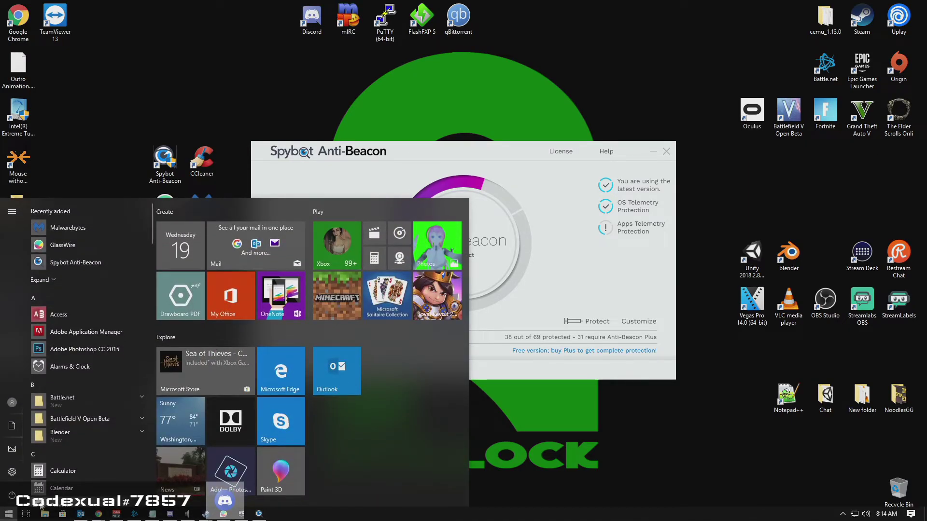
type("note")
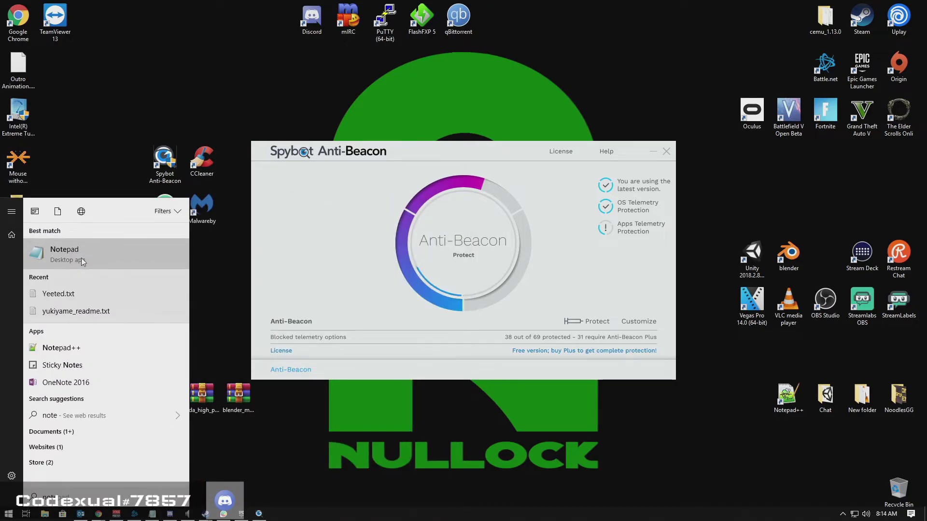
right_click(81, 258)
left_click(106, 267)
left_click(381, 318)
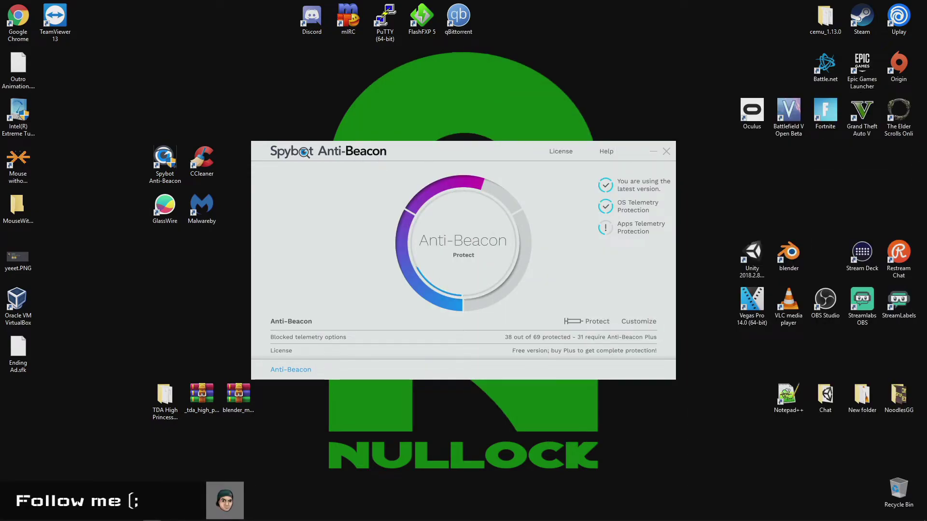
- Open the hosts file from drivers\etc using the All Files filter, then arrange the windows
key("ctrl+o")
left_click(628, 317)
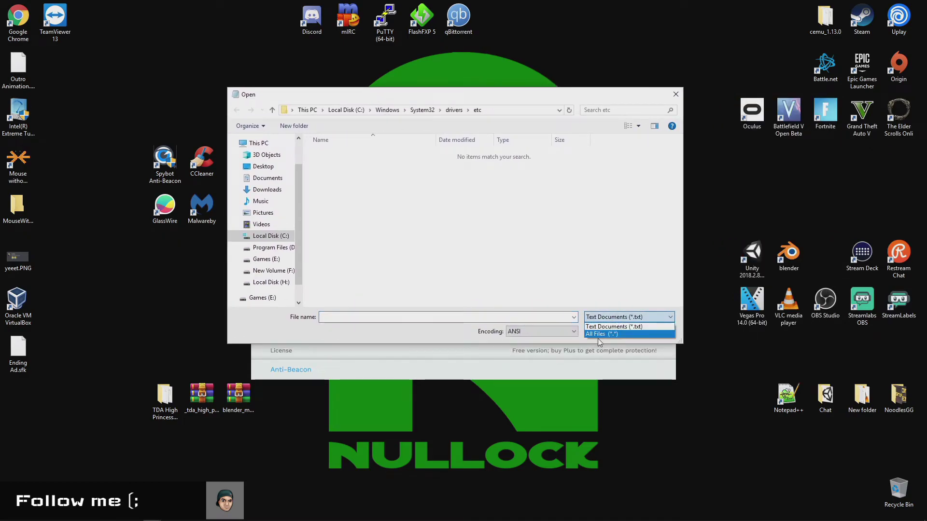
left_click(598, 341)
left_click(628, 317)
left_click(600, 333)
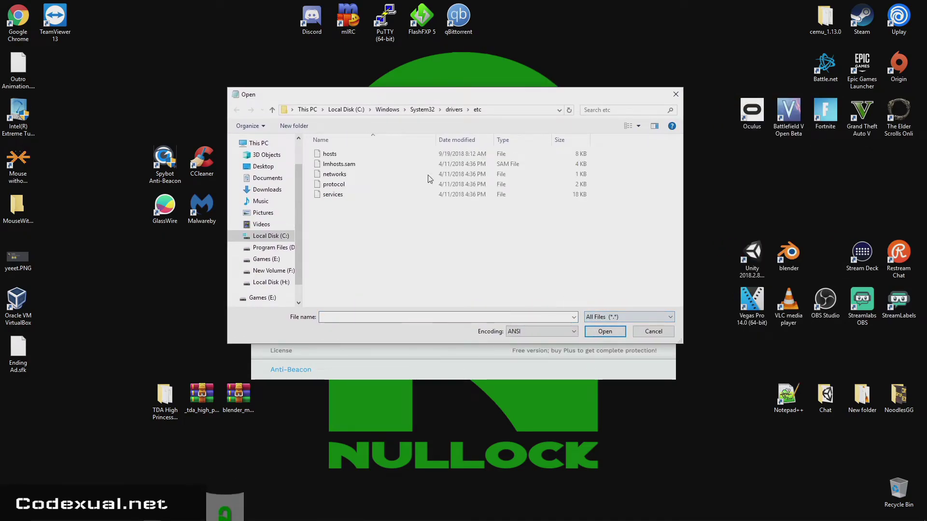
double_click(357, 154)
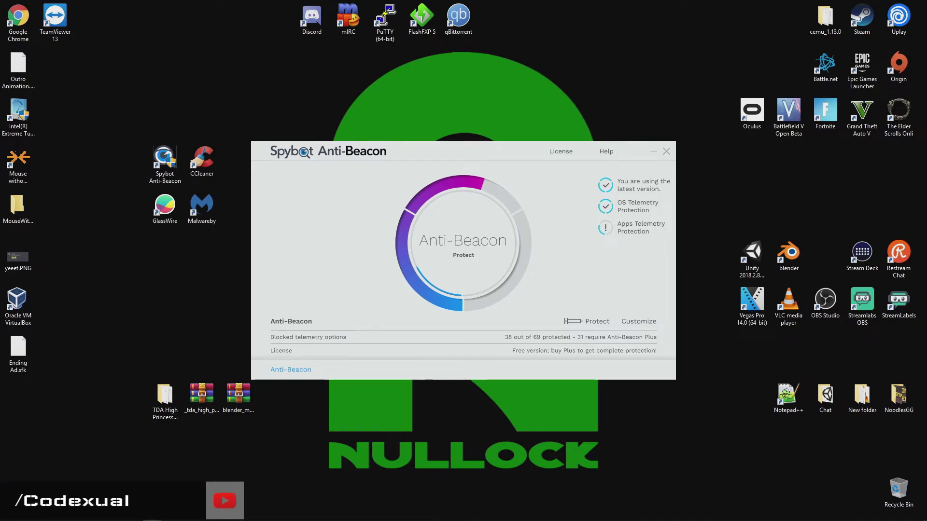
left_click_drag(678, 95, 488, 78)
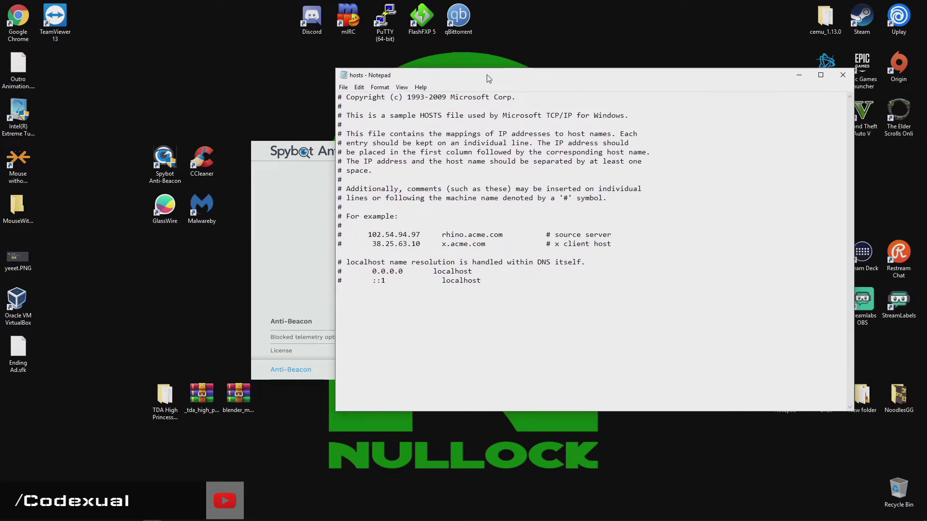
left_click(387, 347)
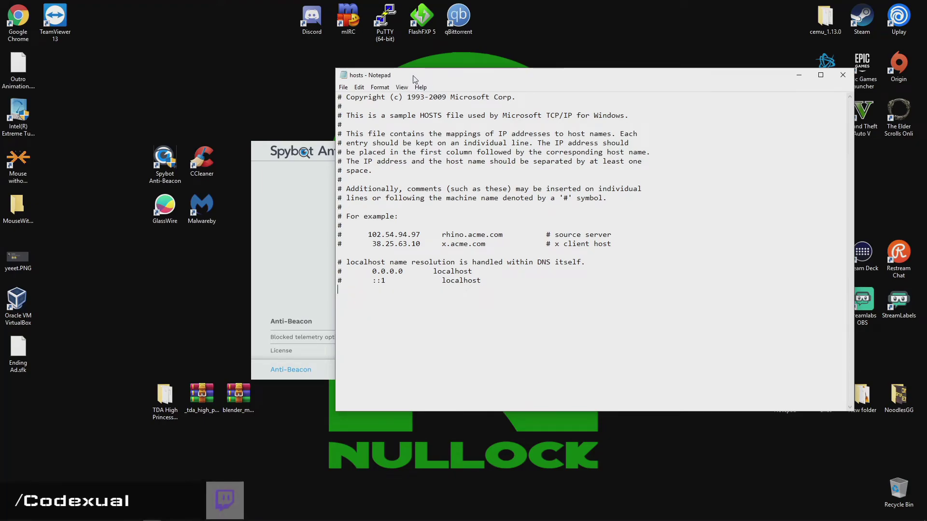
left_click_drag(413, 76, 541, 63)
left_click(317, 211)
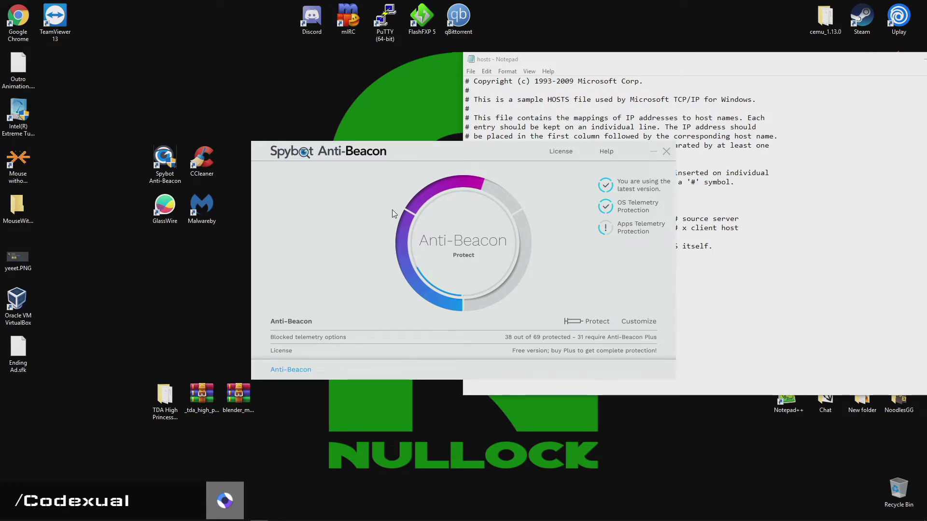
- Append the line '0.0.0.0 domain.com' to the end of the hosts file and highlight it
left_click(690, 314)
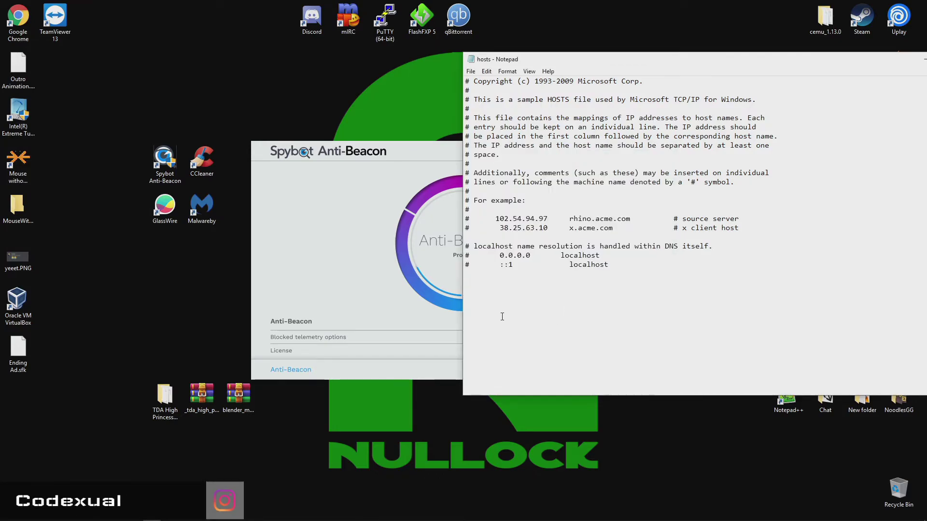
type("0.0.0.0 diam")
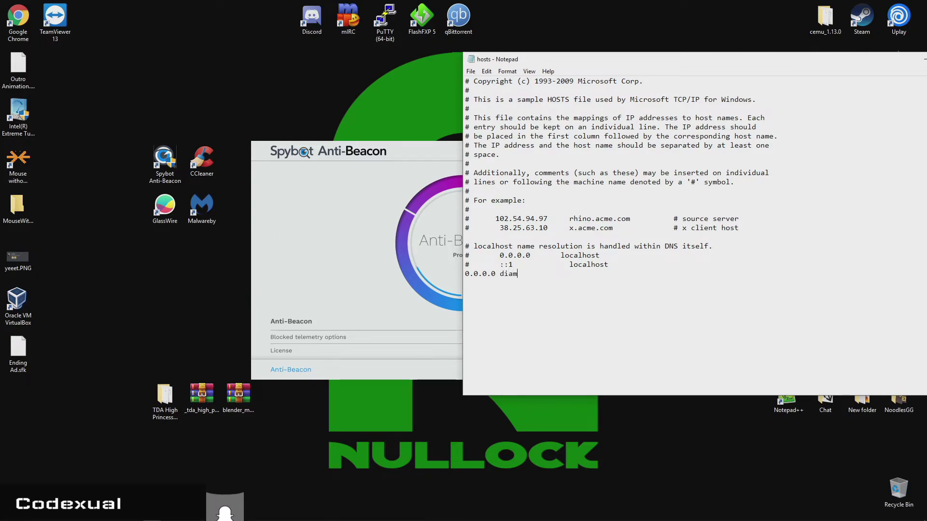
key("BackSpace")
key("BackSpace")
key("BackSpace")
type("oma")
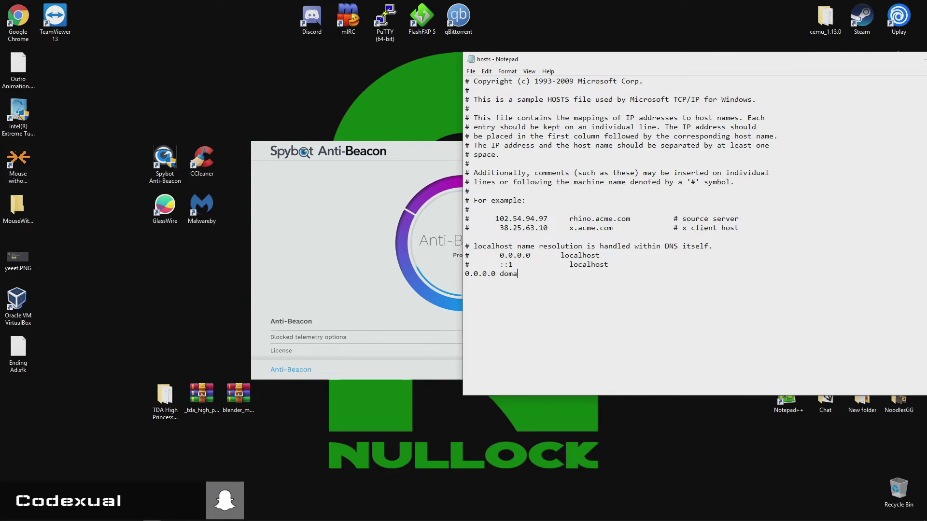
type("in.com")
left_click_drag(500, 274, 554, 275)
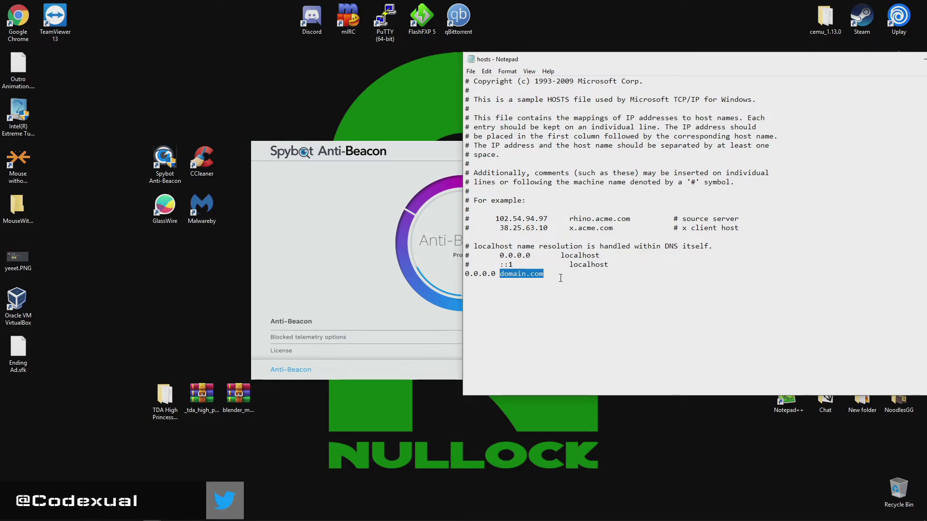
left_click_drag(560, 278, 453, 293)
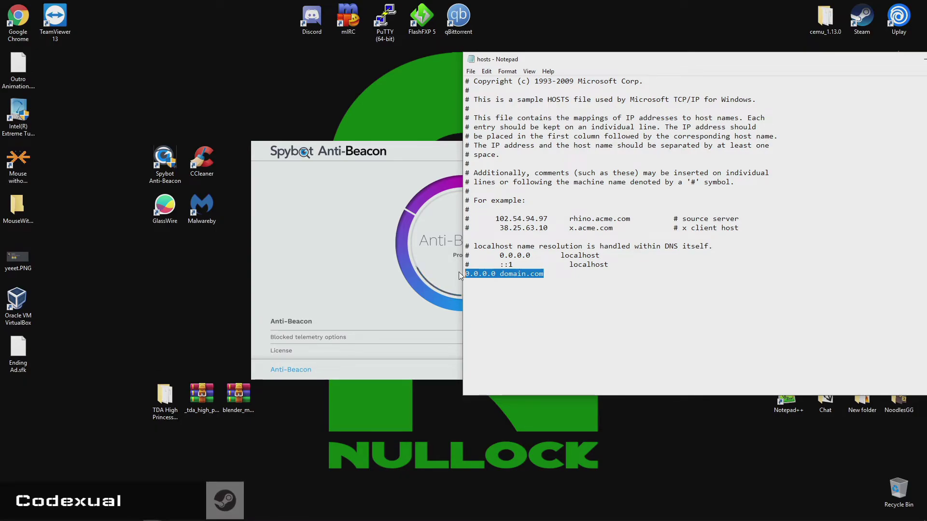
left_click(550, 288)
- Bring Spybot Anti-Beacon in front of Notepad and drag it down and left
left_click(374, 238)
right_click(272, 162)
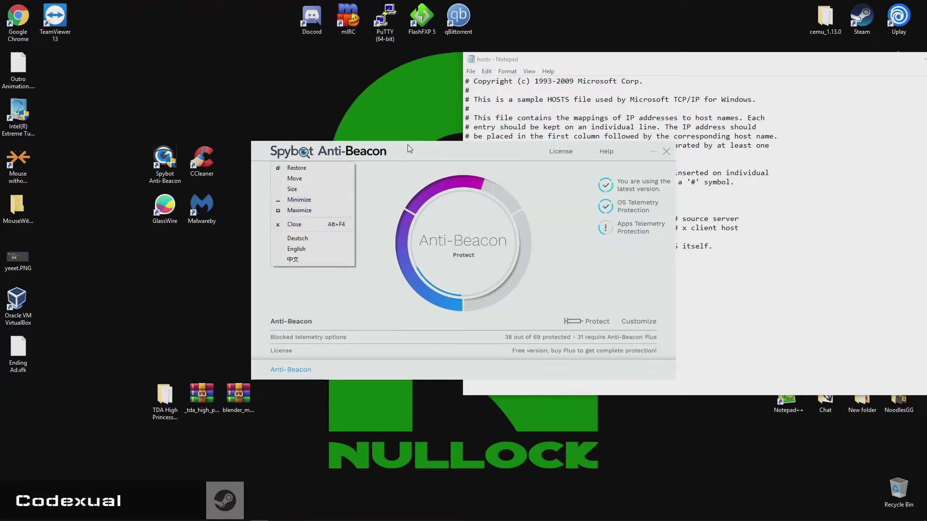
left_click_drag(456, 145, 394, 173)
left_click_drag(246, 163, 380, 140)
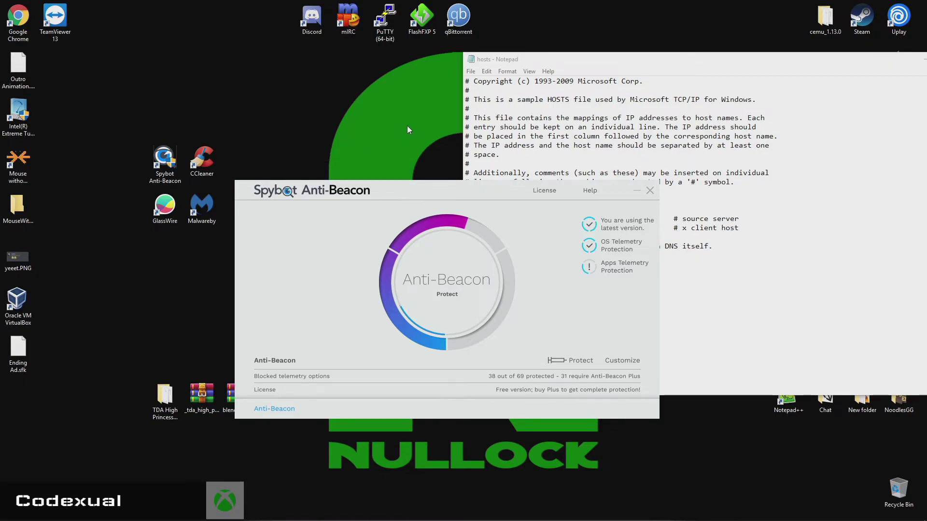
left_click_drag(125, 121, 205, 230)
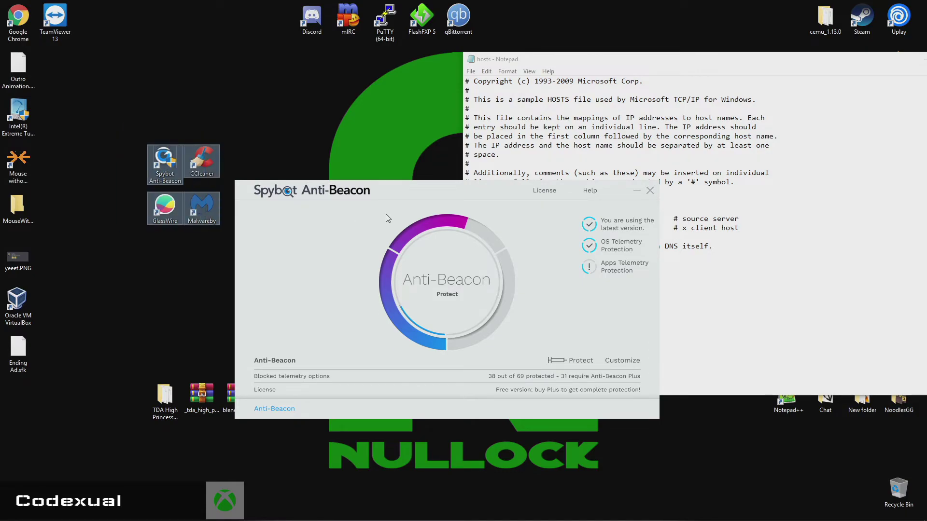
left_click(400, 198)
- Nudge the Spybot window further left and up, then close the hosts file in Notepad
key("alt+space")
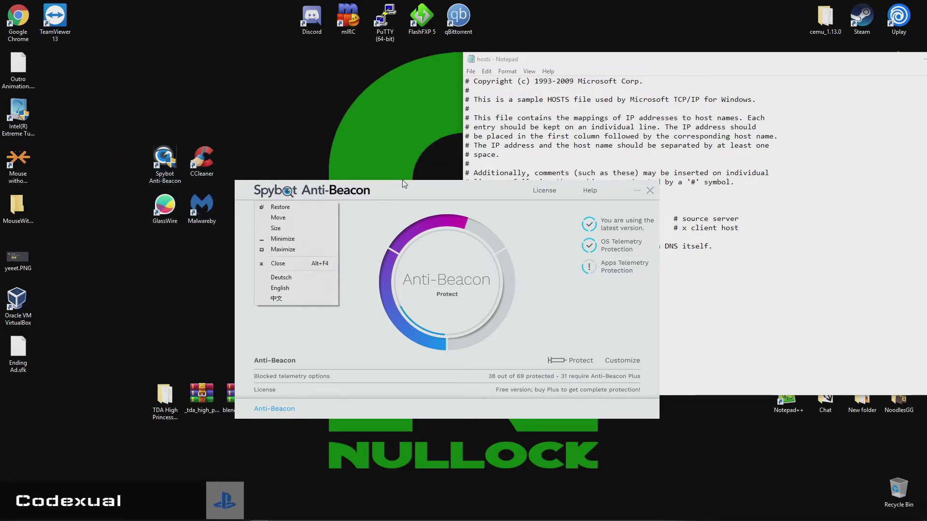
left_click(425, 193)
left_click_drag(425, 192, 407, 216)
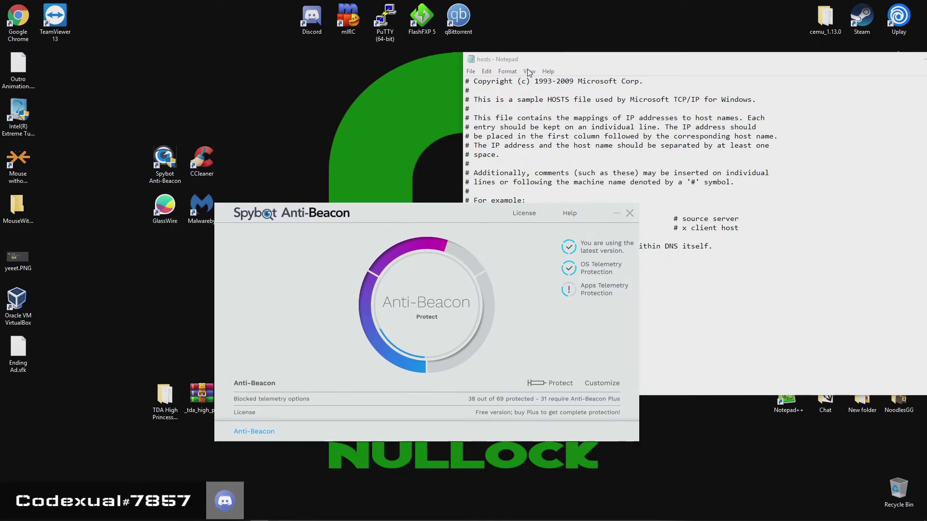
right_click(369, 217)
left_click(476, 84)
left_click(577, 58)
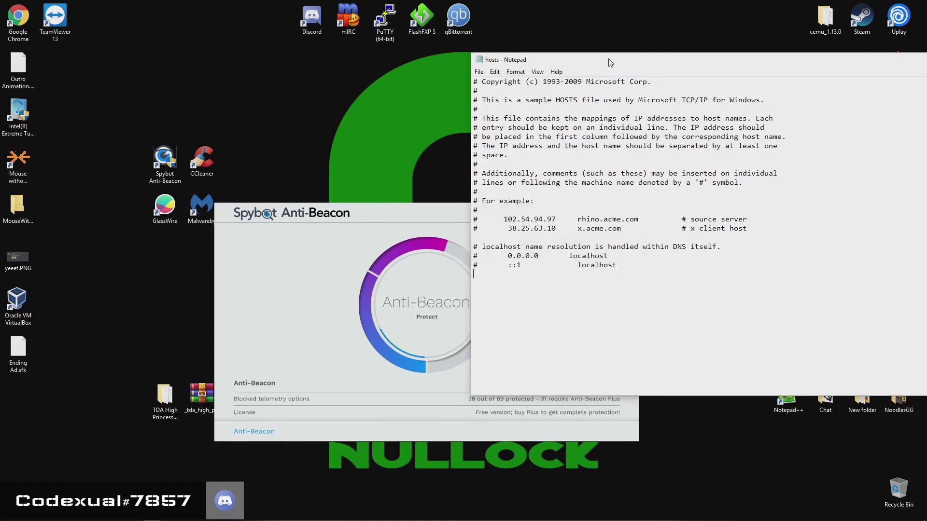
left_click(923, 59)
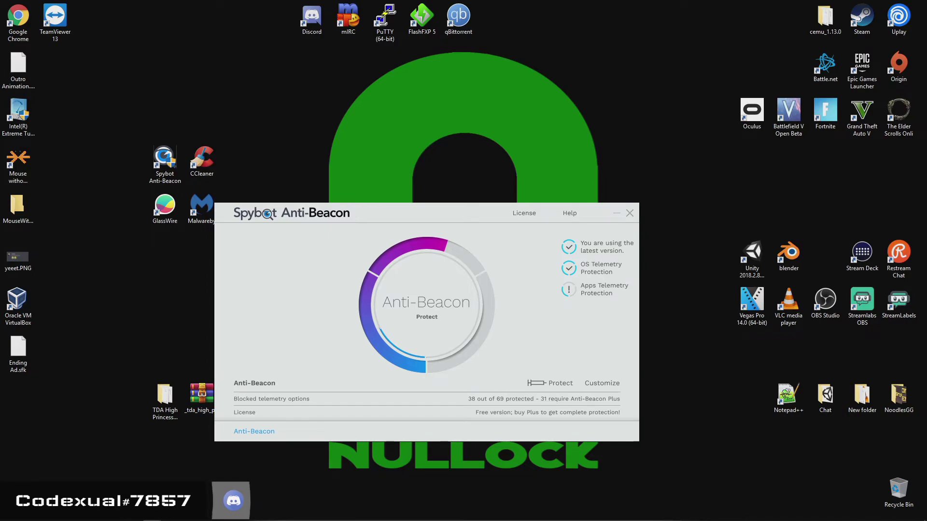
- Re-apply Anti-Beacon's telemetry protection and open the '38 out of 69 protected' immunizer list
left_click(419, 314)
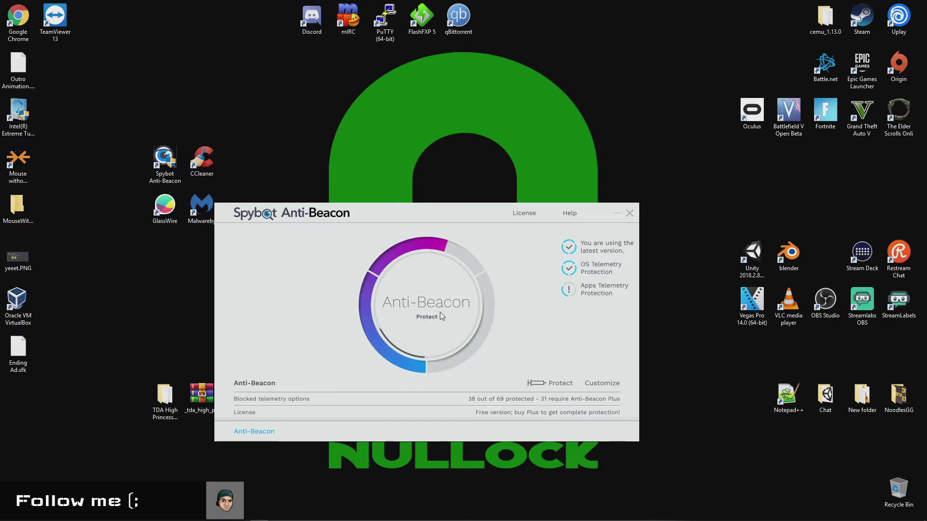
left_click(409, 308)
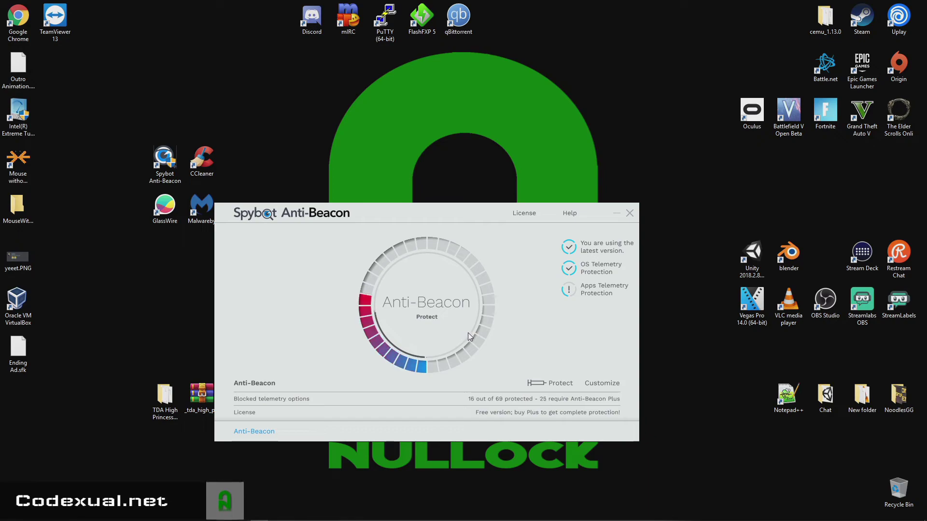
left_click(513, 401)
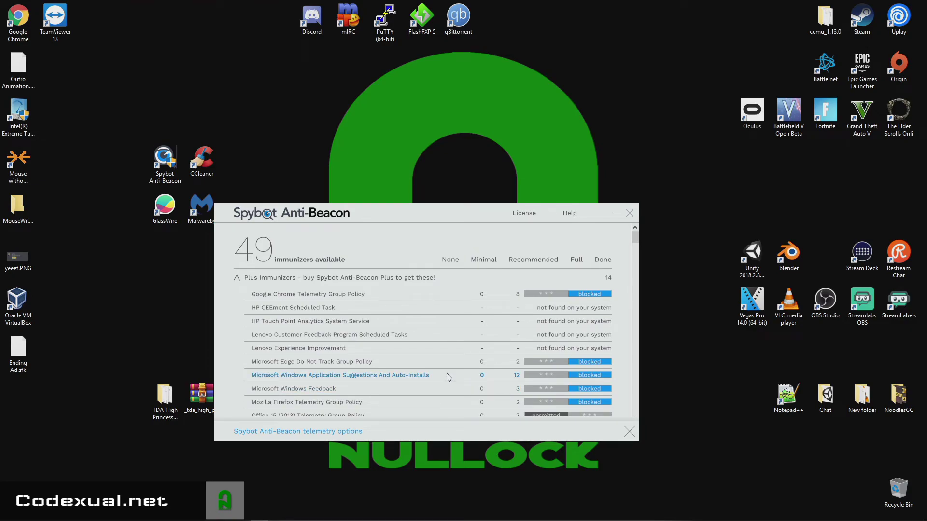
- Review the immunizer list, then apply Full protection to block every immunizer
scroll(448, 374, "down", 1)
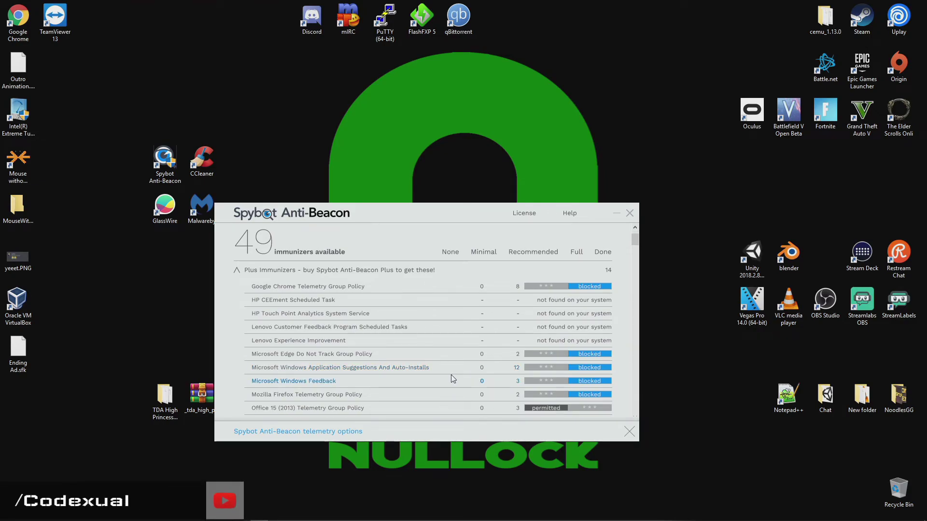
scroll(451, 376, "down", 4)
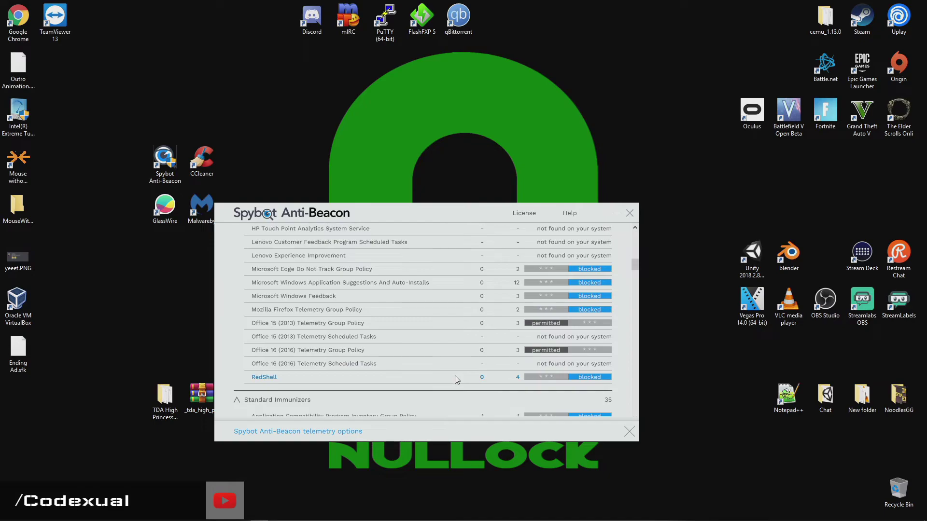
scroll(455, 377, "down", 4)
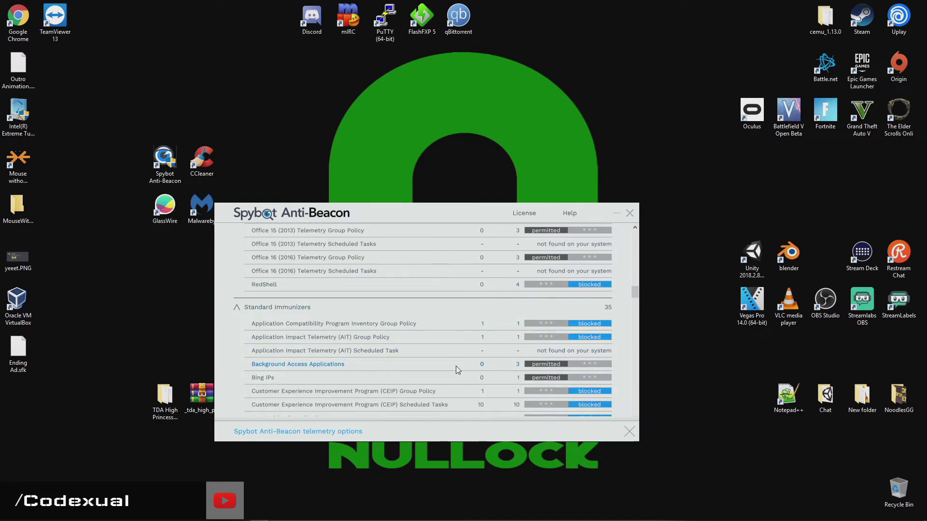
scroll(455, 366, "down", 4)
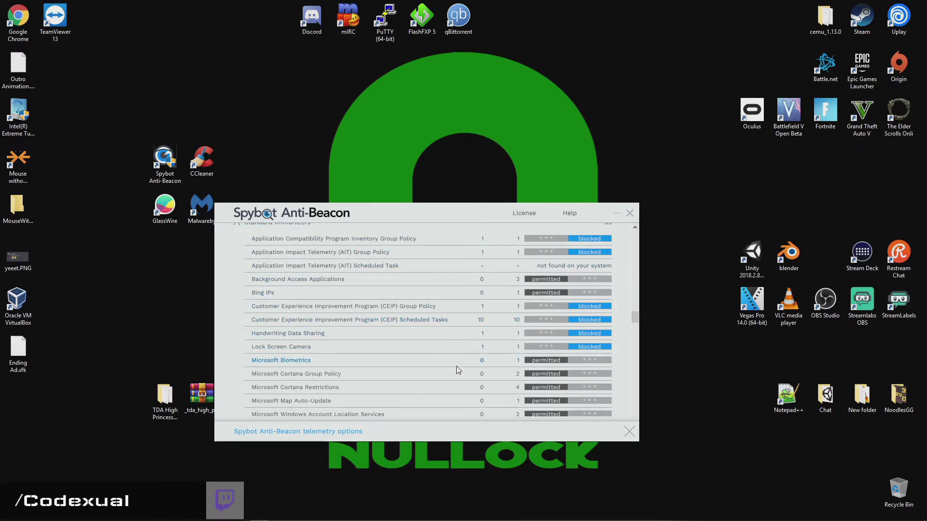
scroll(458, 370, "down", 2)
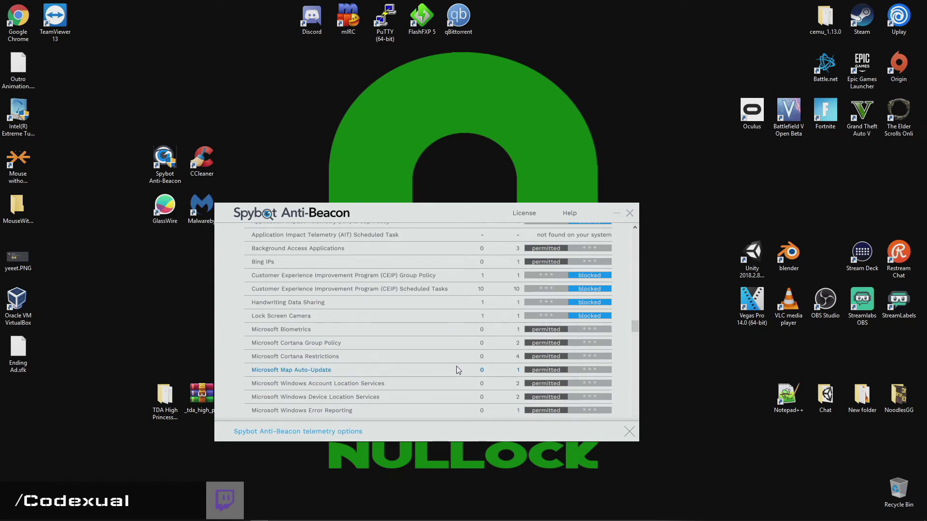
scroll(456, 362, "down", 5)
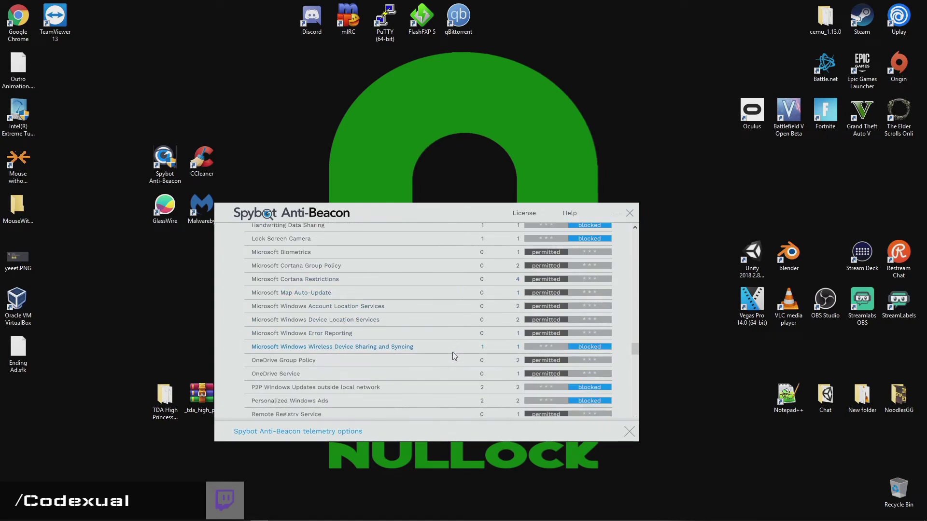
scroll(453, 352, "down", 1)
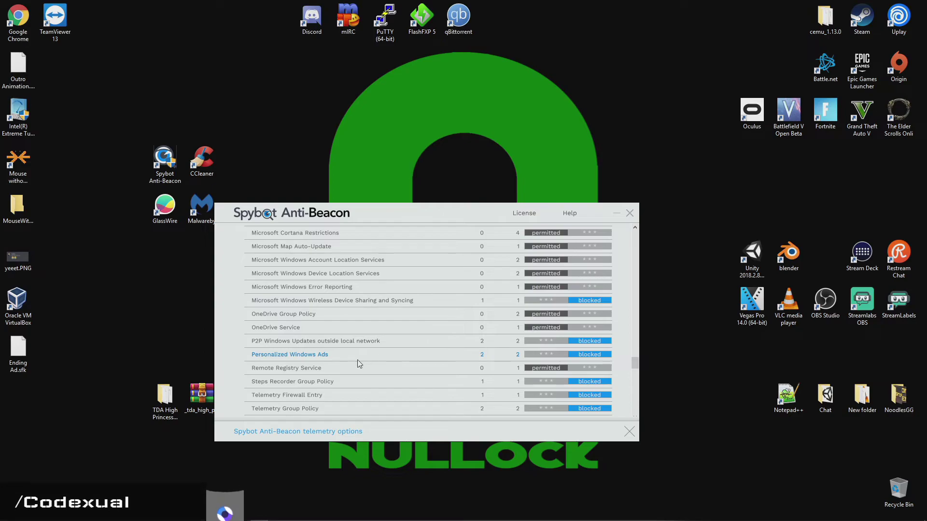
scroll(350, 371, "down", 2)
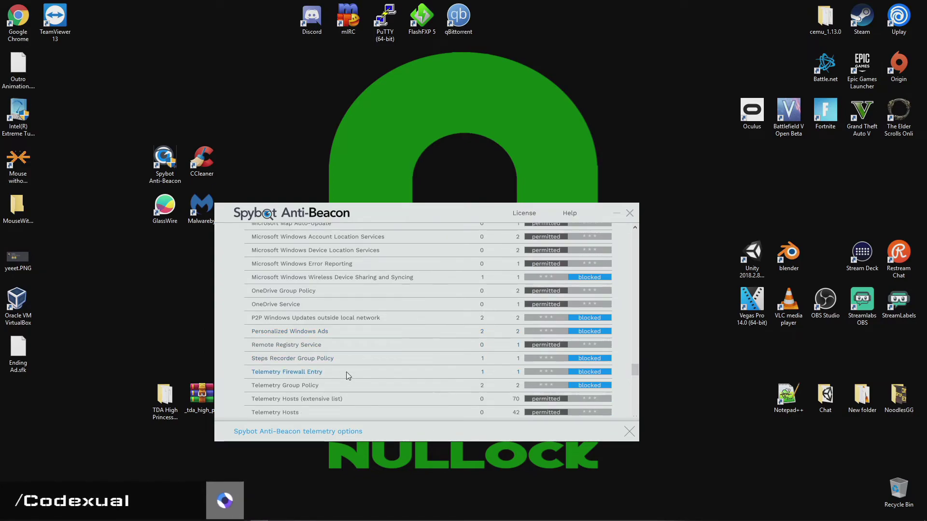
scroll(349, 376, "down", 5)
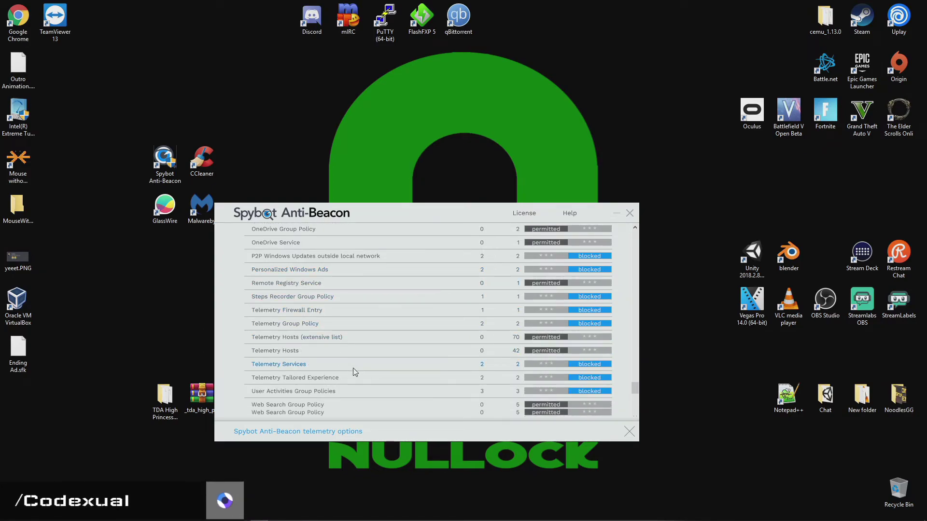
scroll(353, 368, "down", 6)
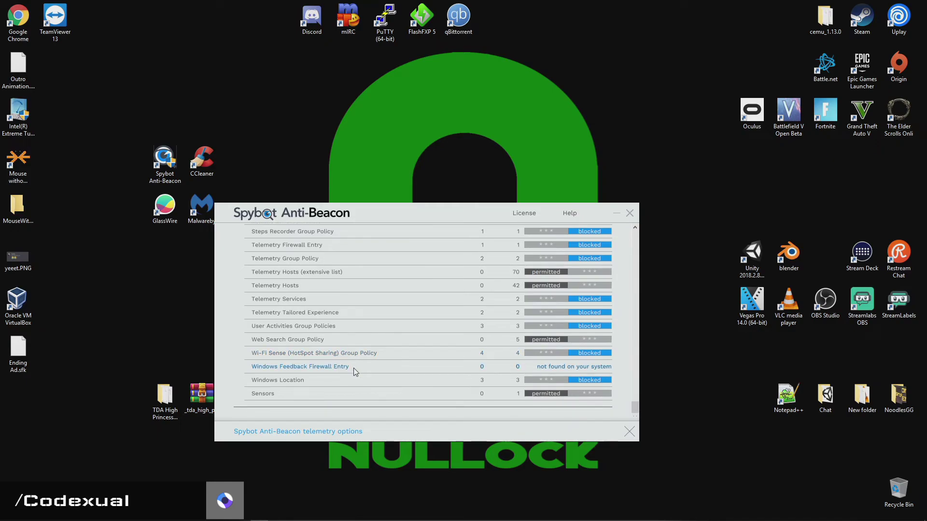
scroll(354, 371, "up", 14)
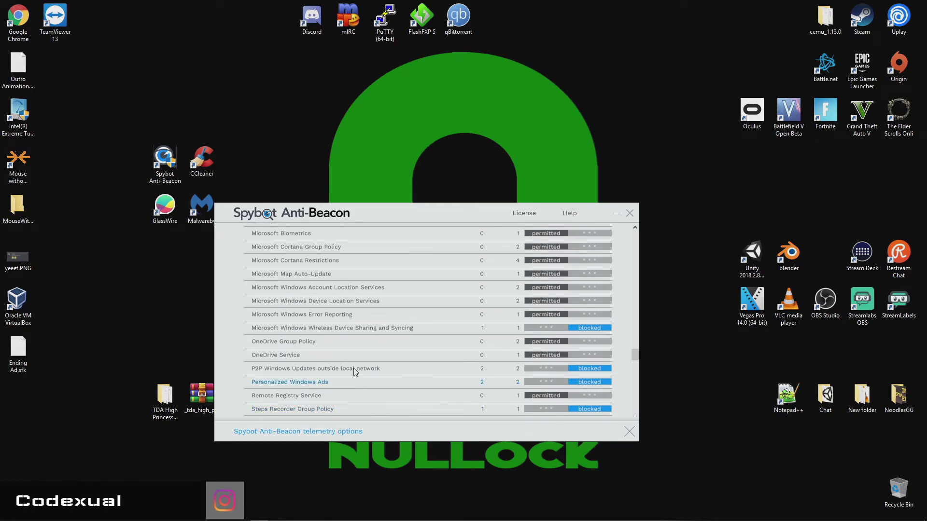
scroll(354, 368, "up", 8)
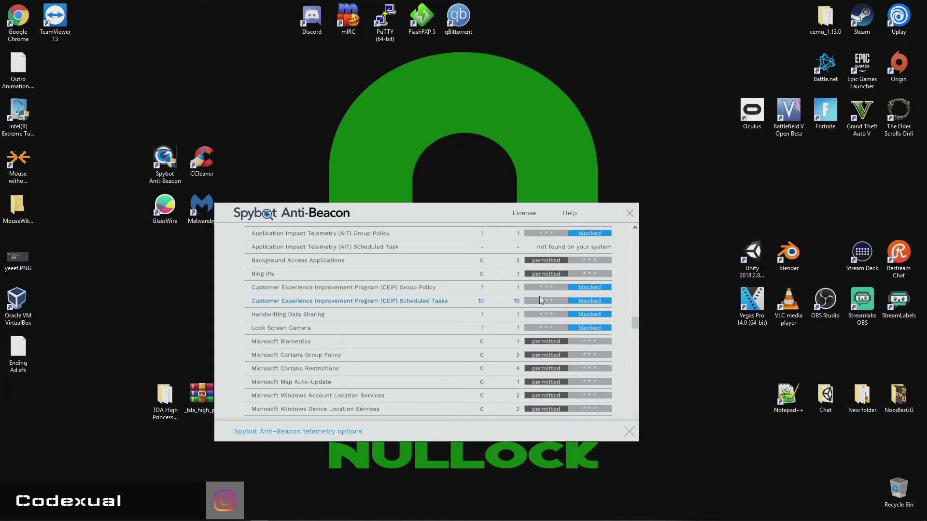
scroll(437, 338, "up", 15)
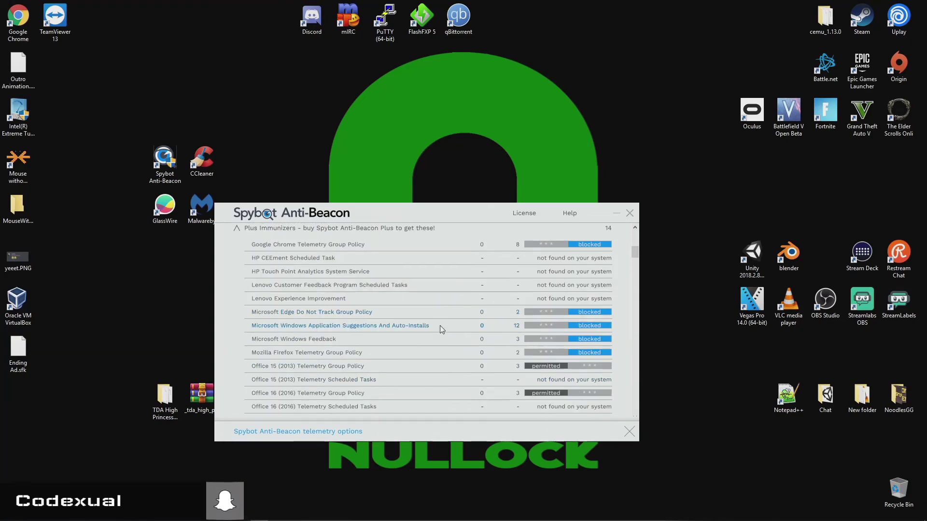
scroll(439, 325, "up", 4)
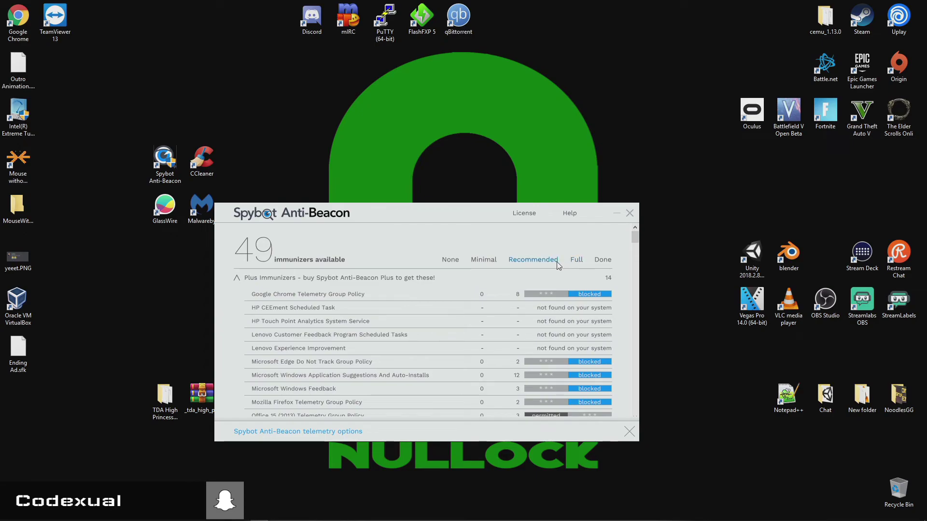
left_click(576, 259)
scroll(531, 337, "down", 5)
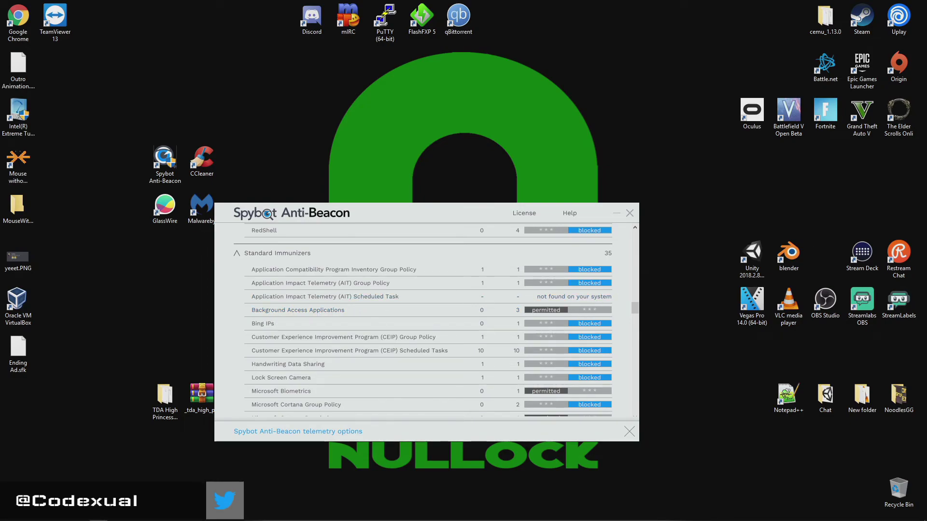
left_click_drag(720, 175, 410, 86)
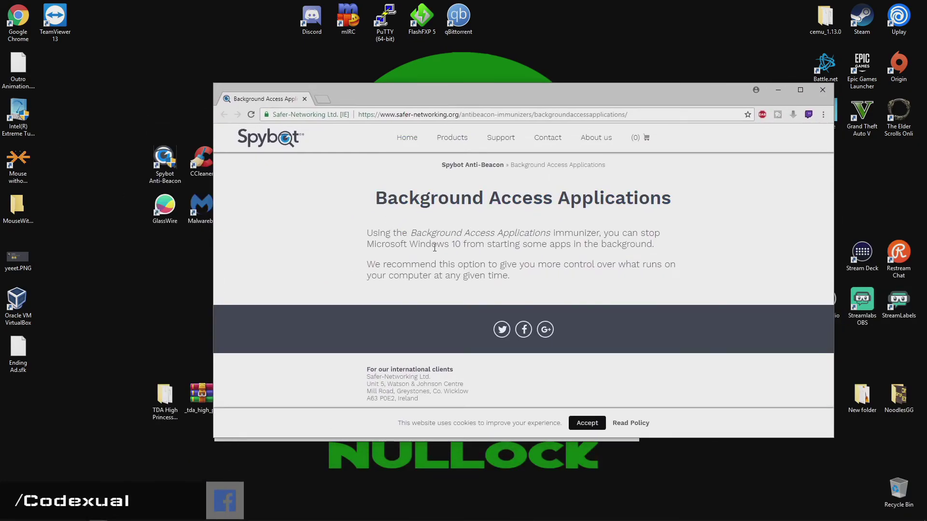
left_click_drag(440, 247, 575, 245)
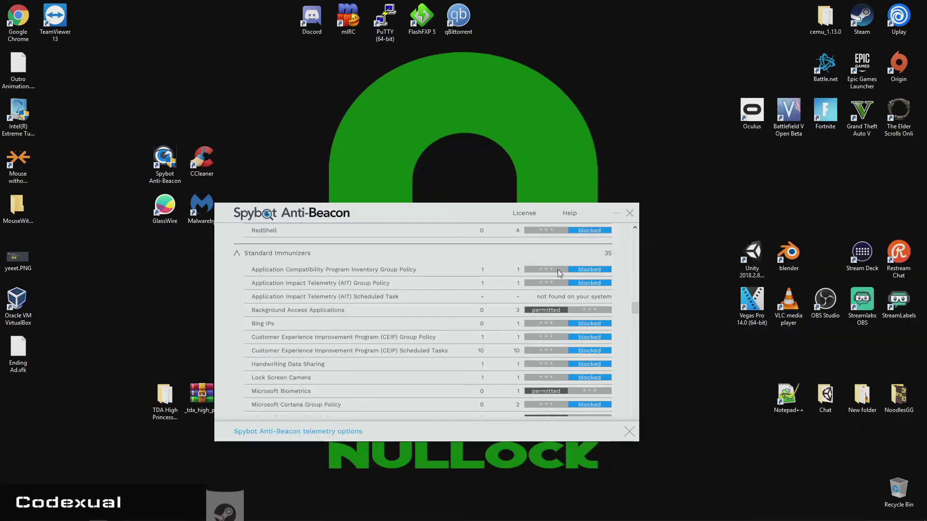
- Block Biometrics, Cortana Restrictions, Map Auto-Update and Error Reporting, leaving Background Access Applications permitted
left_click(584, 310)
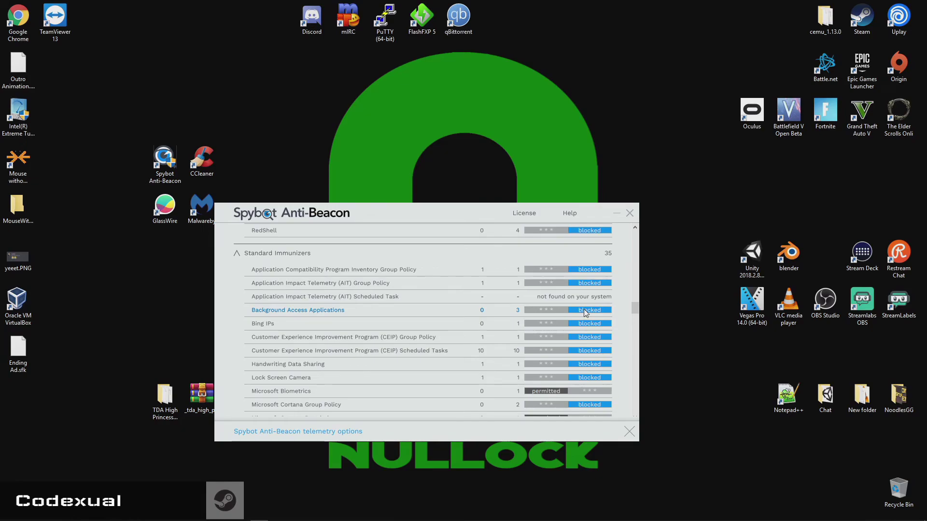
left_click(584, 310)
left_click(587, 391)
scroll(472, 376, "down", 2)
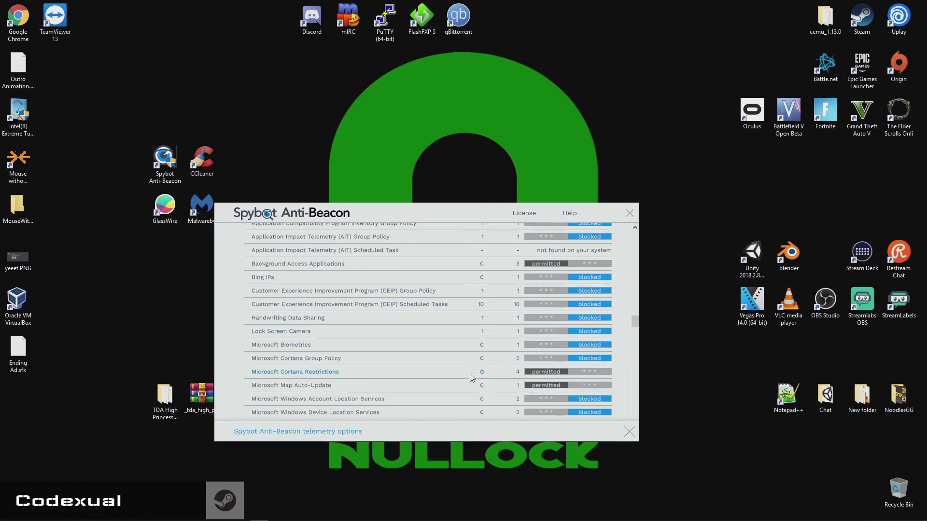
left_click(601, 373)
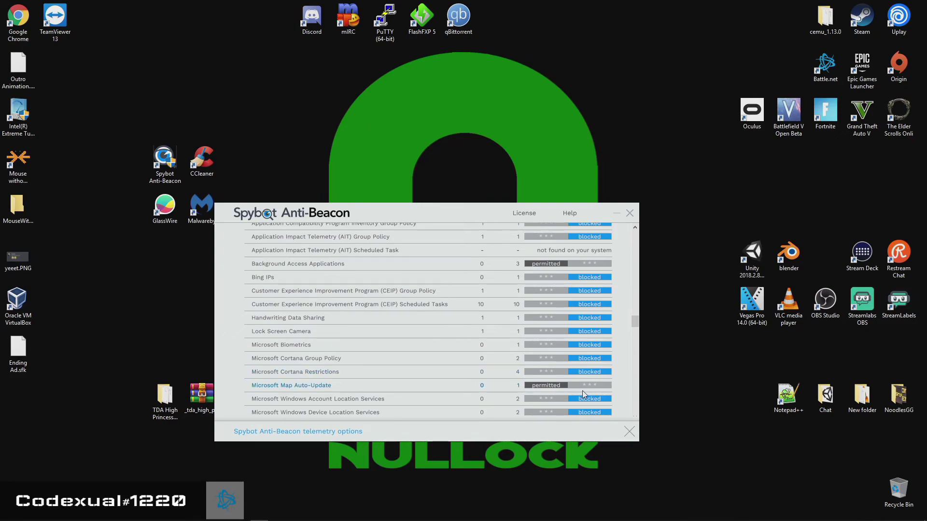
left_click(584, 386)
scroll(580, 388, "down", 4)
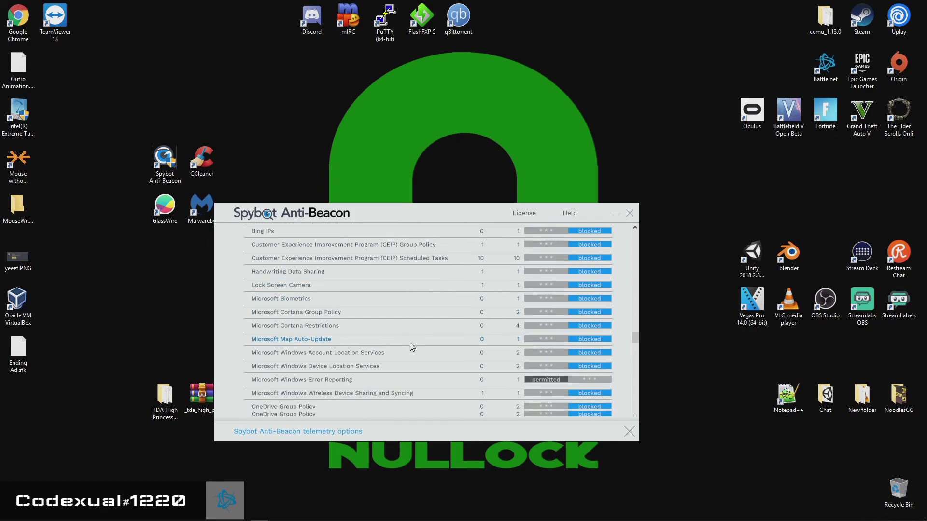
left_click(586, 334)
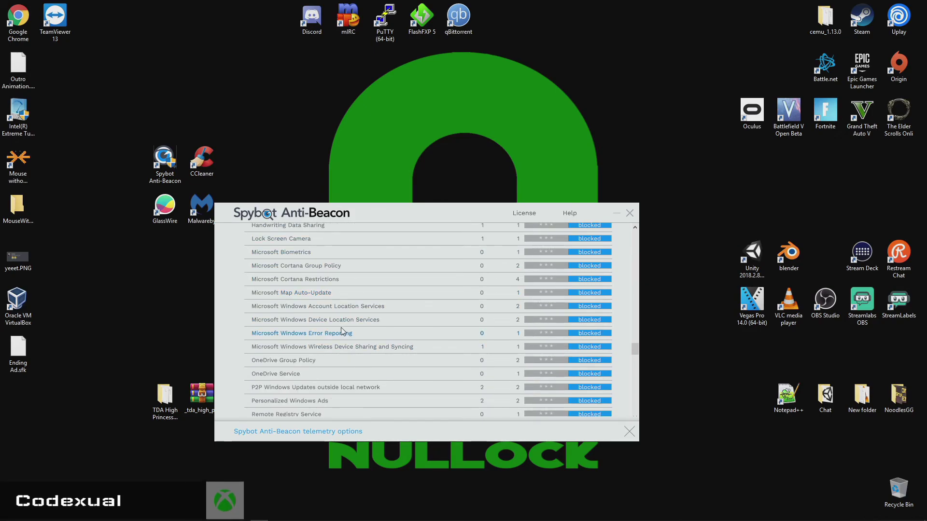
scroll(374, 333, "down", 3)
scroll(395, 338, "down", 4)
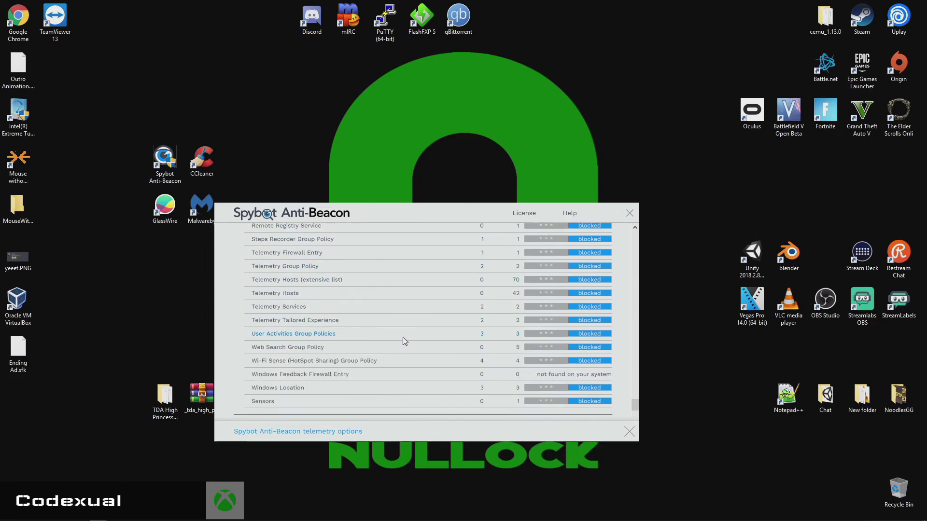
left_click_drag(631, 398, 630, 218)
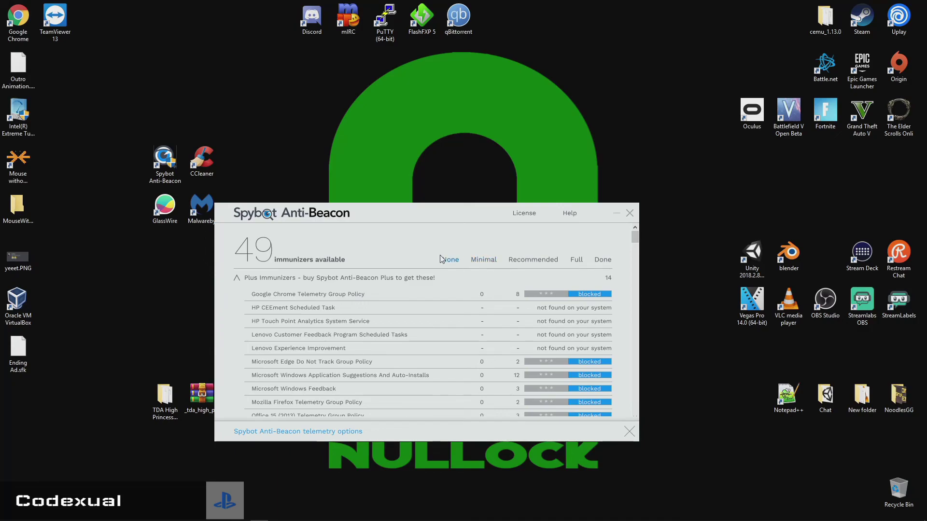
- Confirm the immunizer choices with Done, returning to the overview showing 174 of 211 protected
left_click(601, 260)
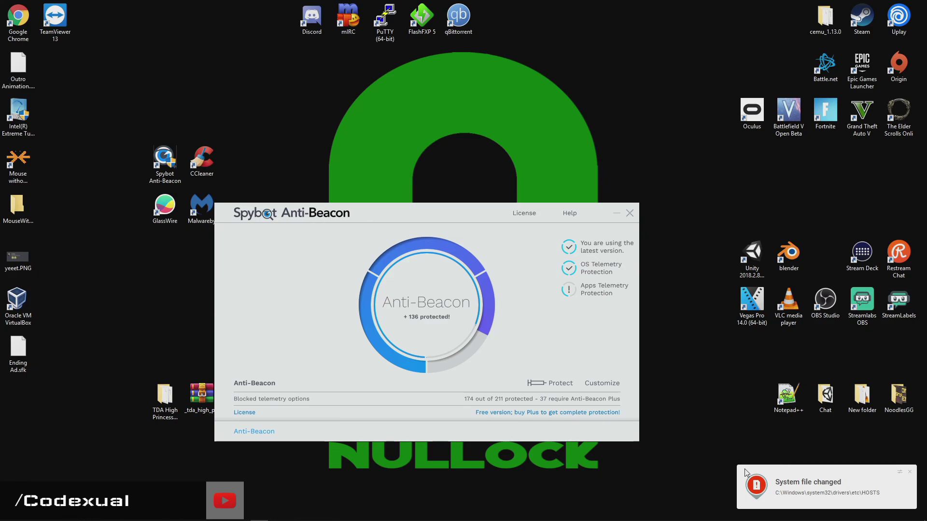
- Move the Anti-Beacon overview window up and slightly right on the desktop
left_click_drag(436, 213, 447, 140)
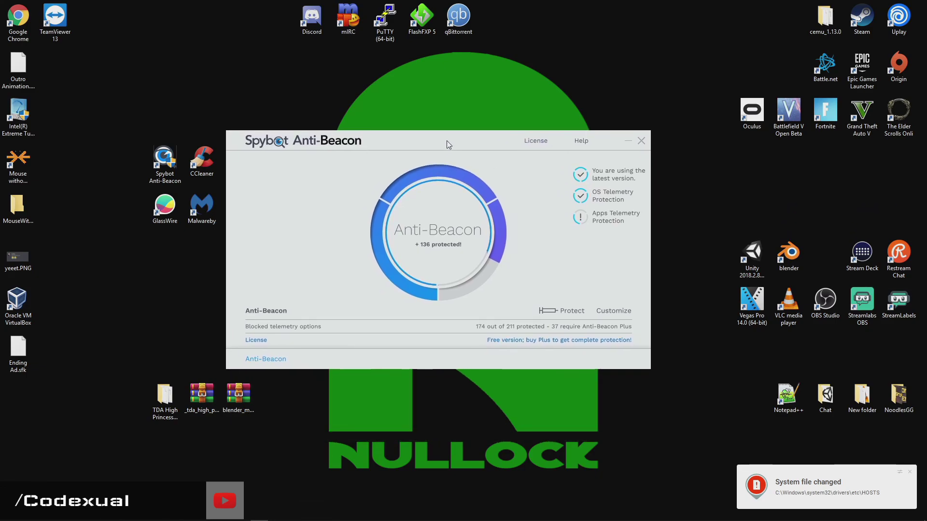